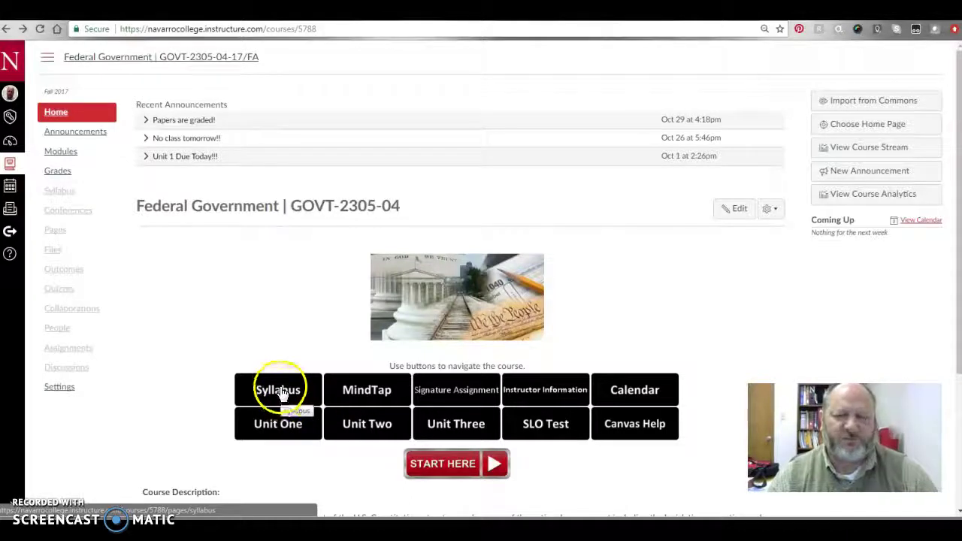
Step: Look over the course Syllabus page, then return to the course home page
left_click(280, 391)
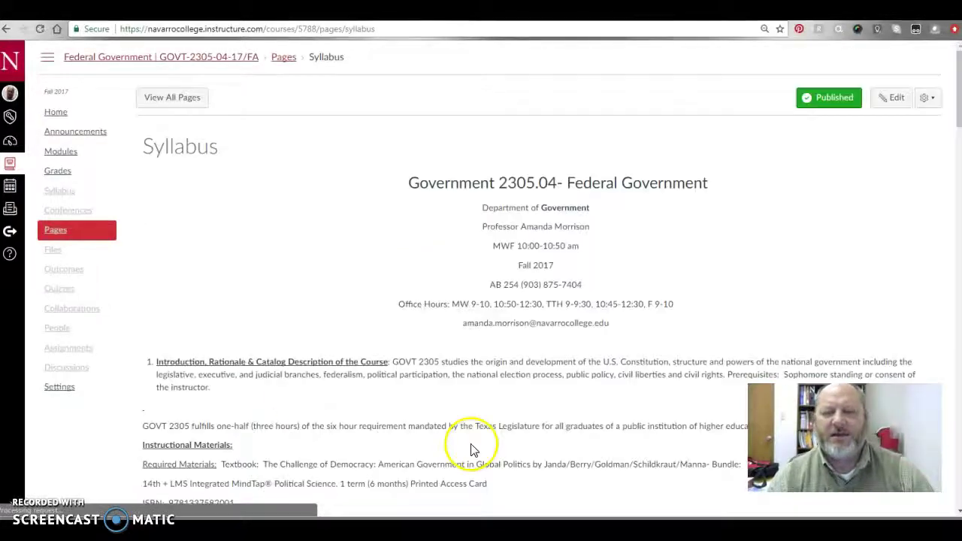
scroll(537, 318, "down", 6)
scroll(496, 368, "up", 5)
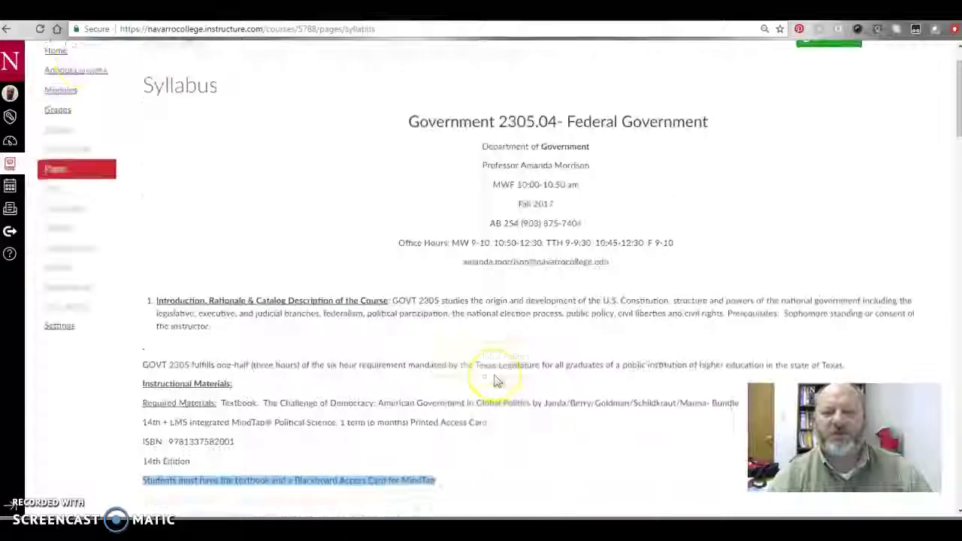
scroll(421, 300, "up", 1)
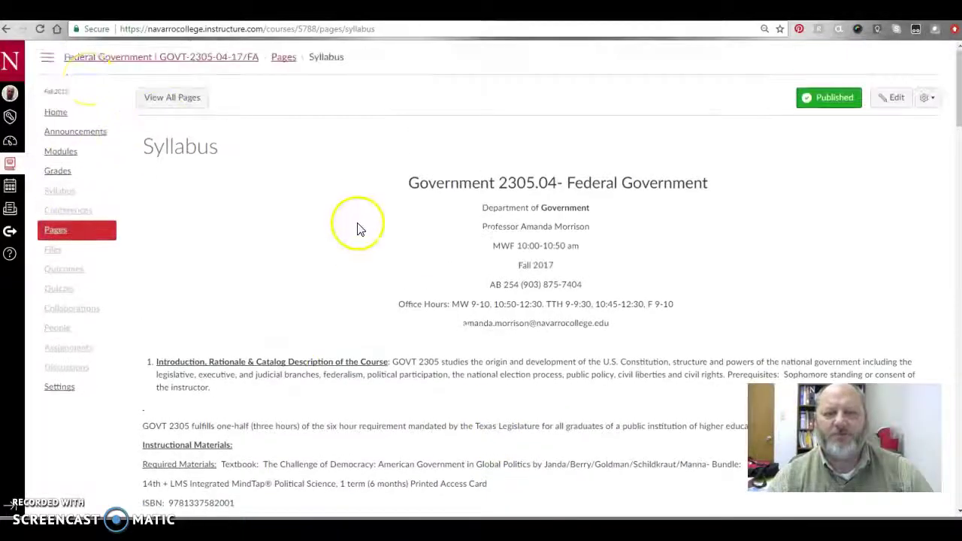
left_click(6, 30)
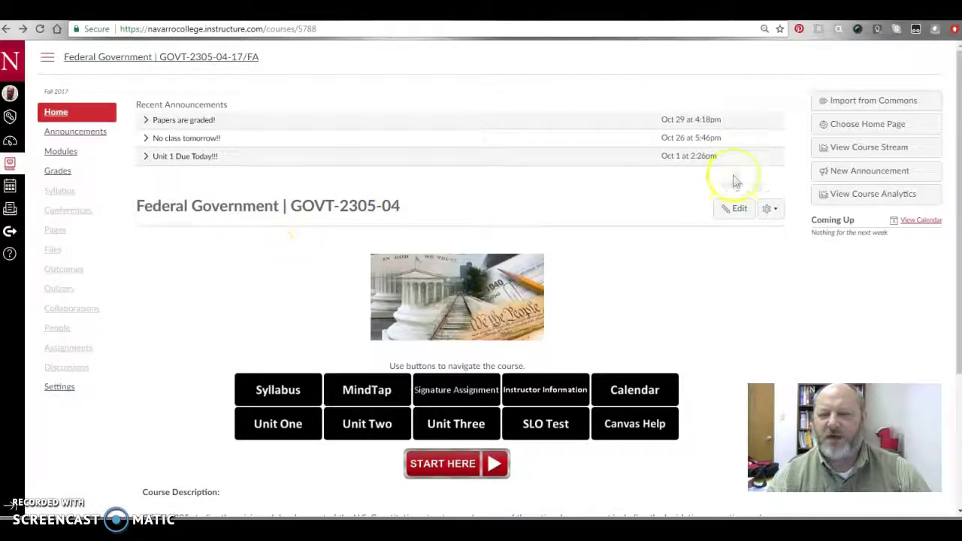
Step: Browse the home page editor and its Links/Files sidebar, then cancel without saving
left_click(729, 211)
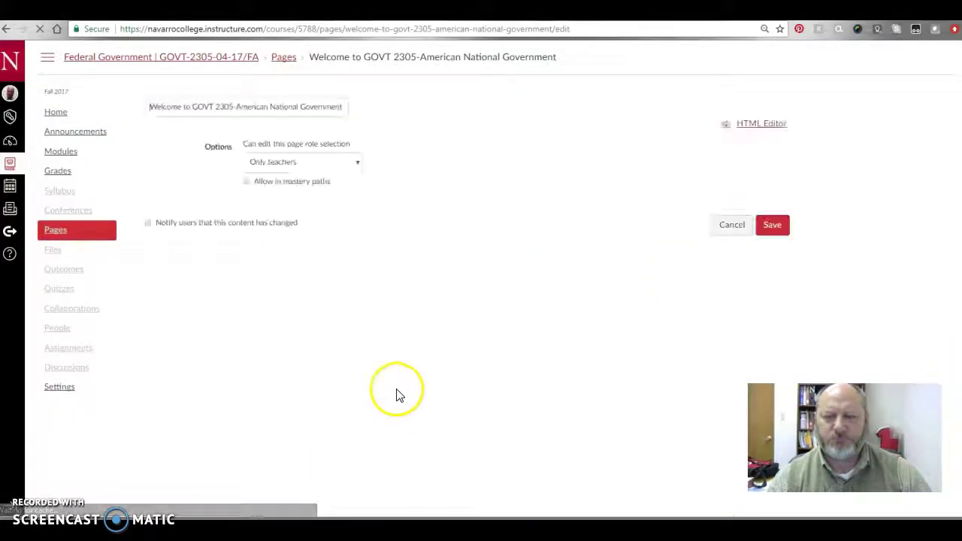
left_click_drag(780, 197, 780, 282)
left_click_drag(240, 265, 152, 262)
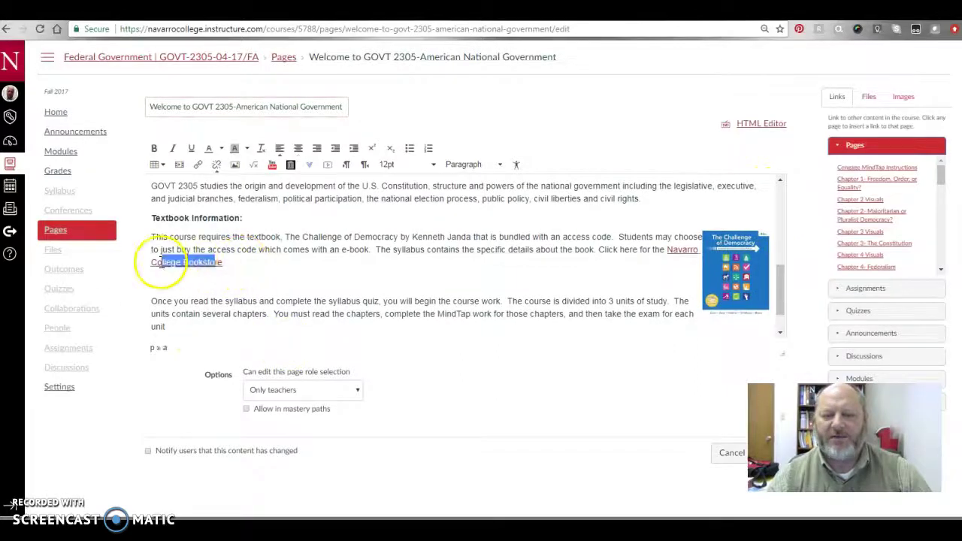
left_click(258, 273)
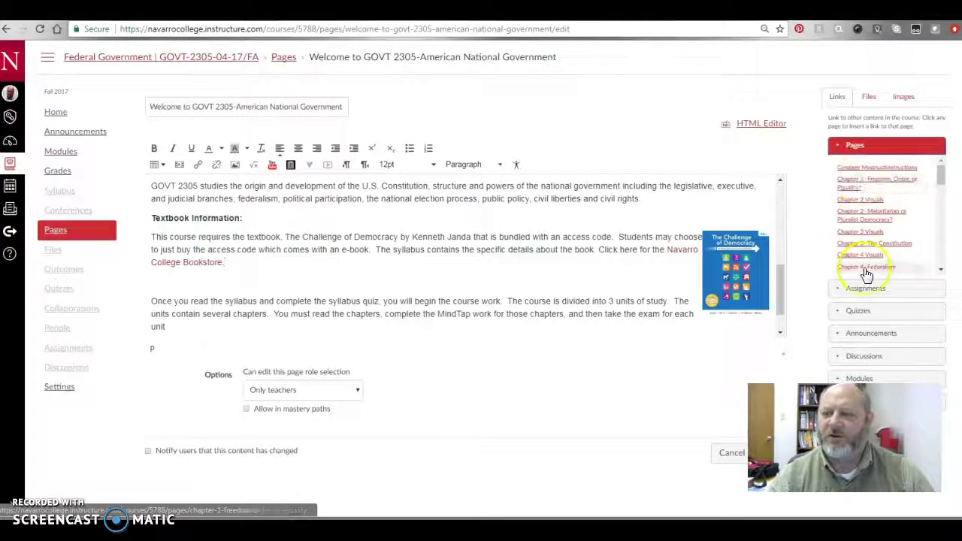
left_click_drag(865, 270, 866, 276)
left_click(869, 97)
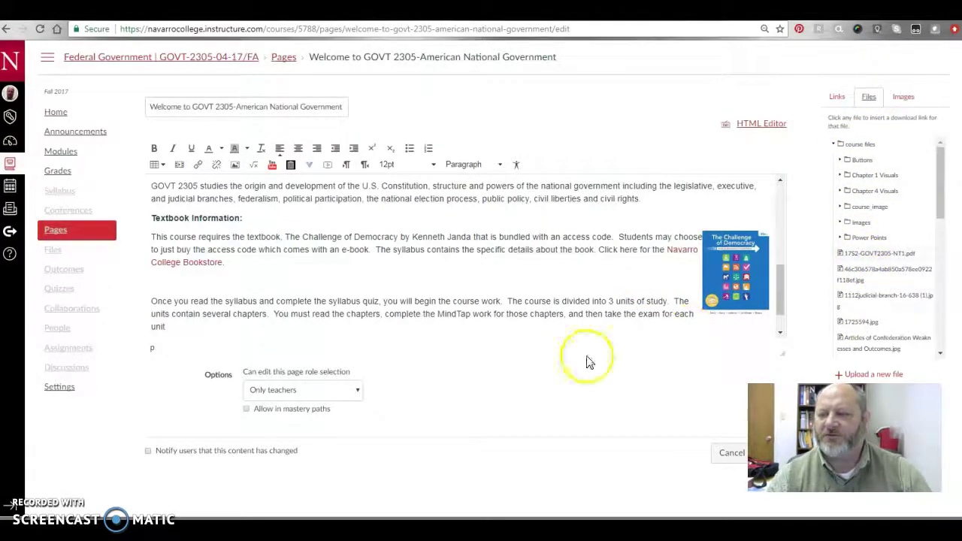
left_click(838, 98)
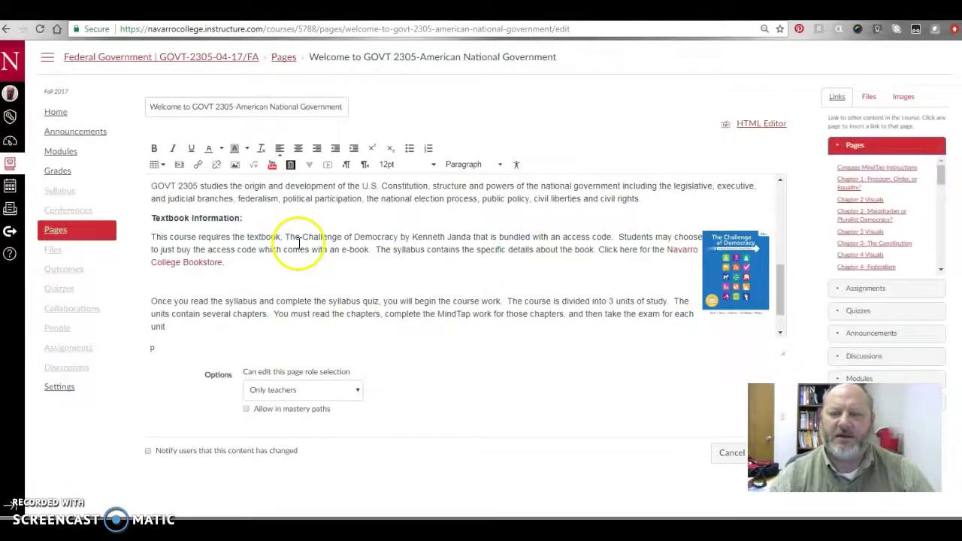
left_click(728, 456)
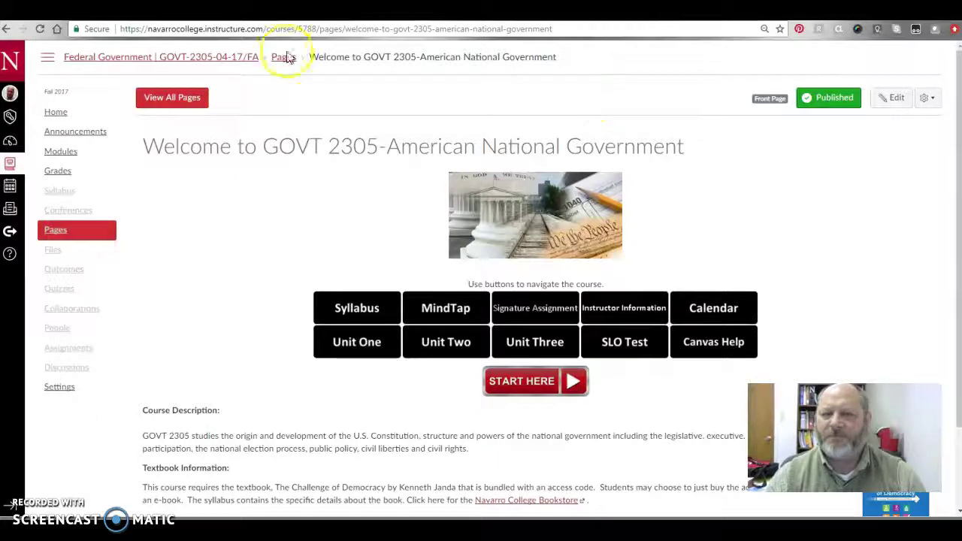
Step: Open Introduction - Welcome in the 2018 Spring December course, then go to Da Button Factory
left_click(10, 116)
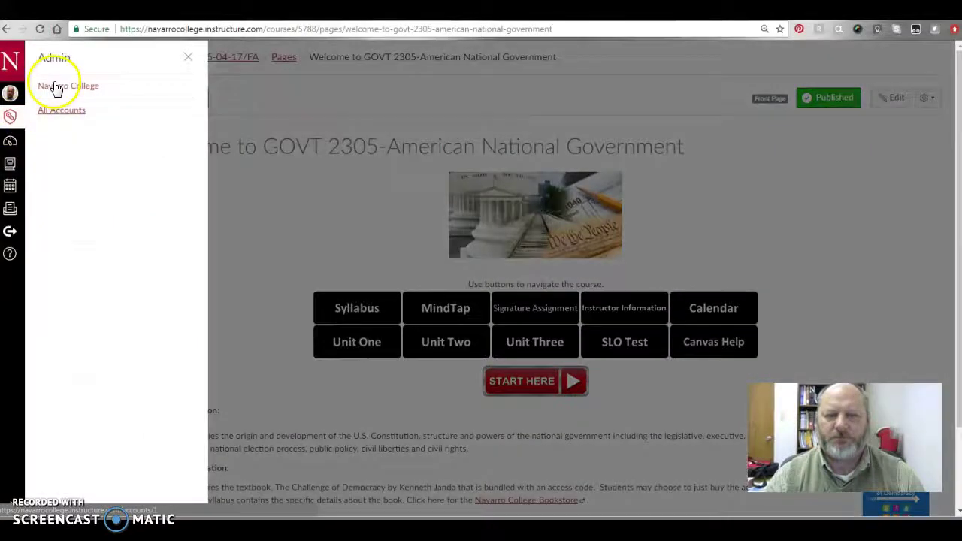
left_click(11, 141)
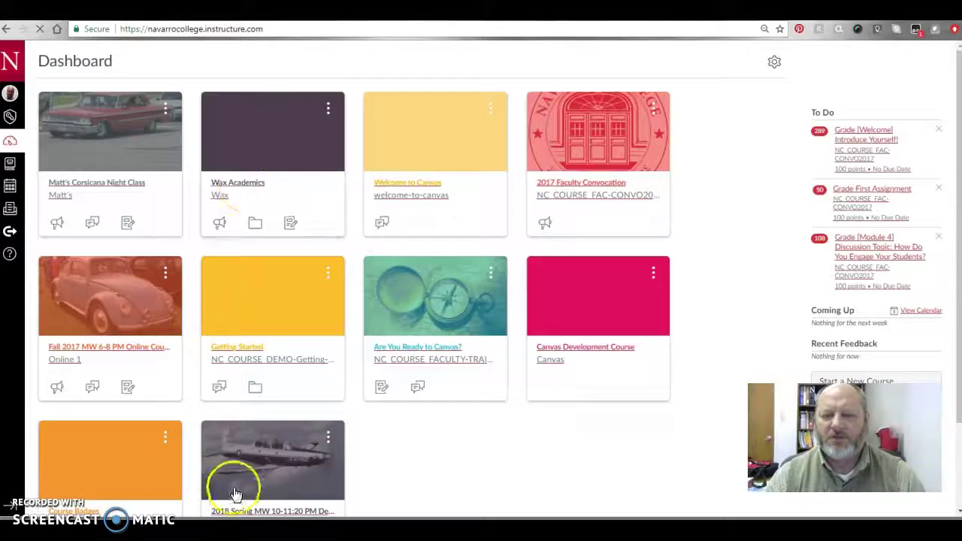
left_click(242, 469)
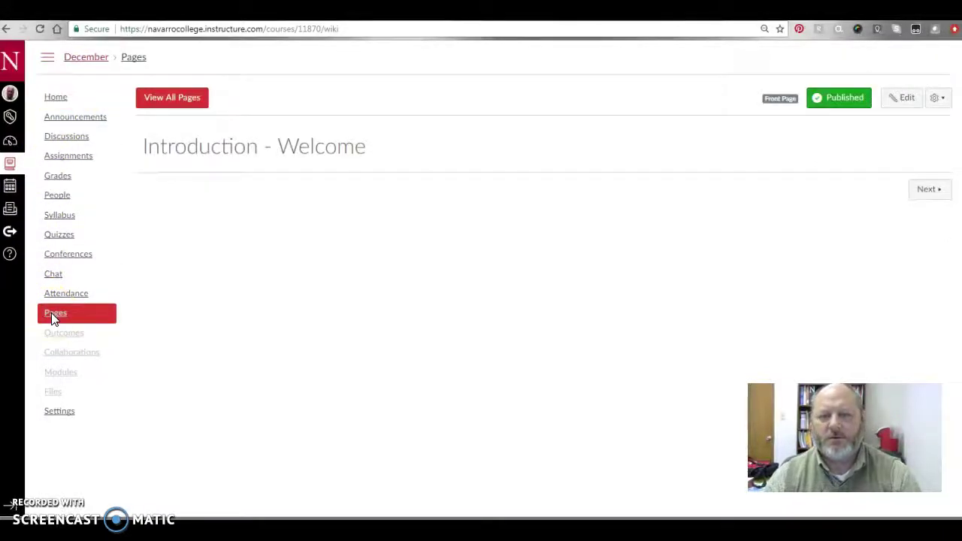
left_click(192, 103)
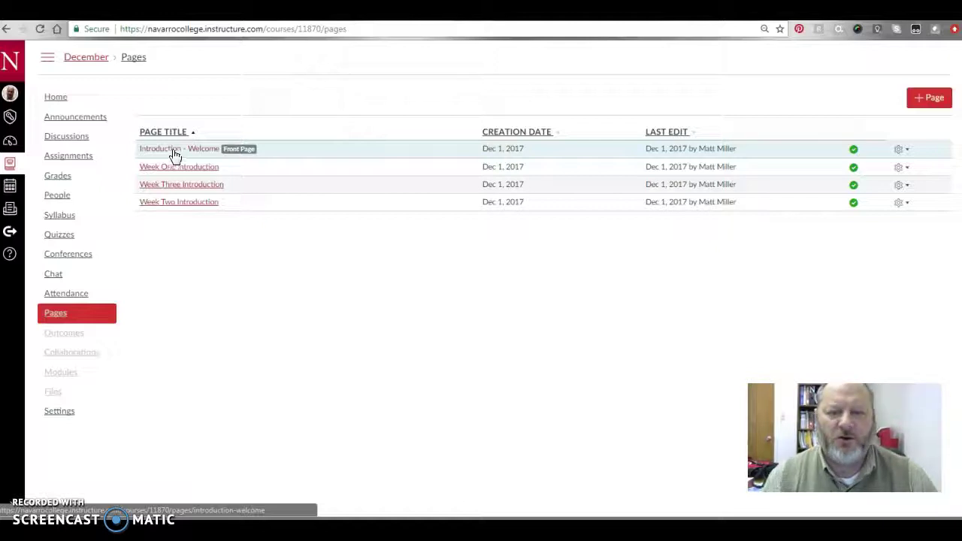
left_click(173, 151)
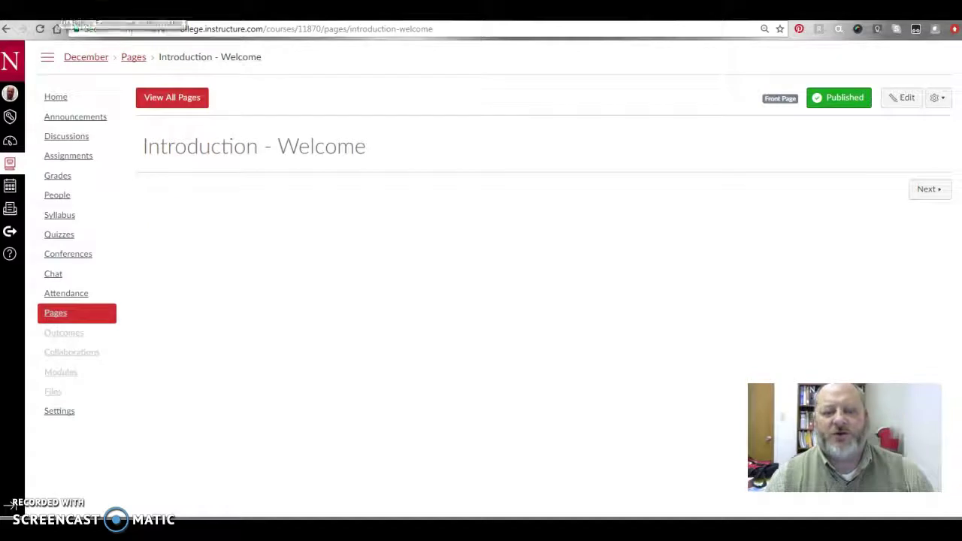
left_click(67, 10)
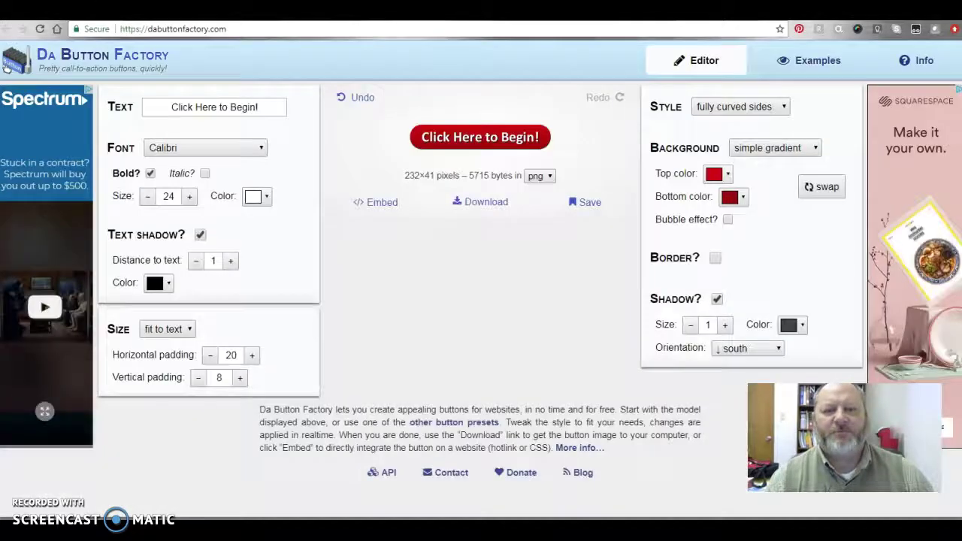
Step: Give the button a #0000ff to #073763 gradient and a rounded rectangle style
left_click(718, 174)
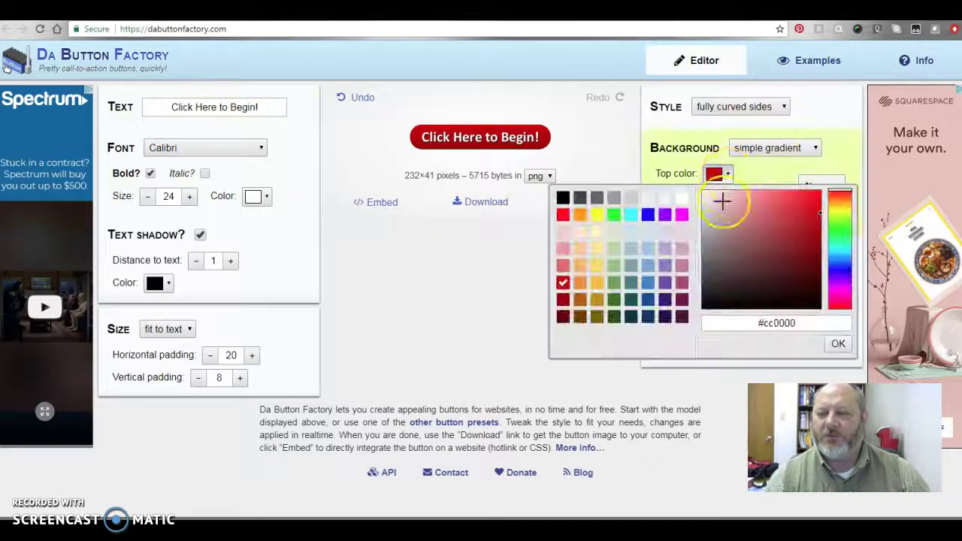
left_click(648, 215)
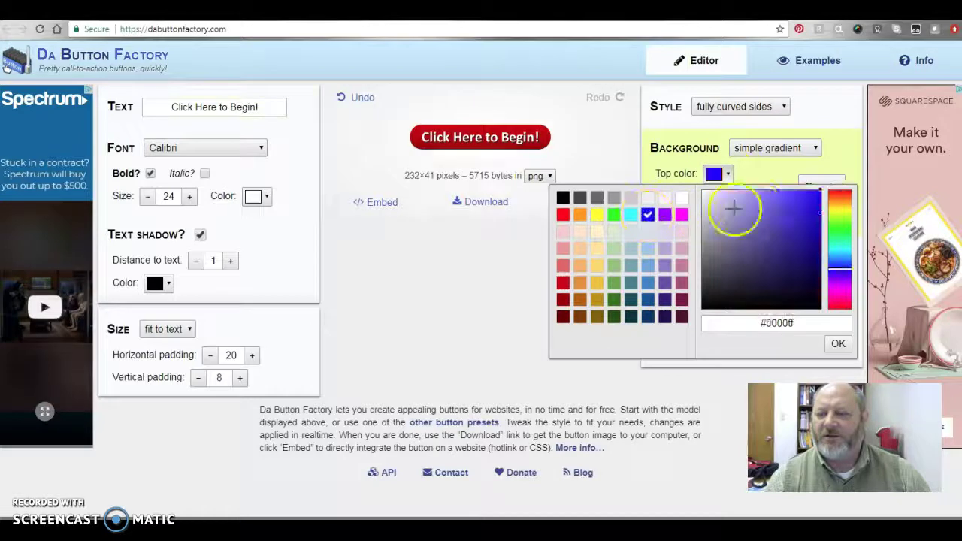
left_click(838, 345)
left_click(731, 197)
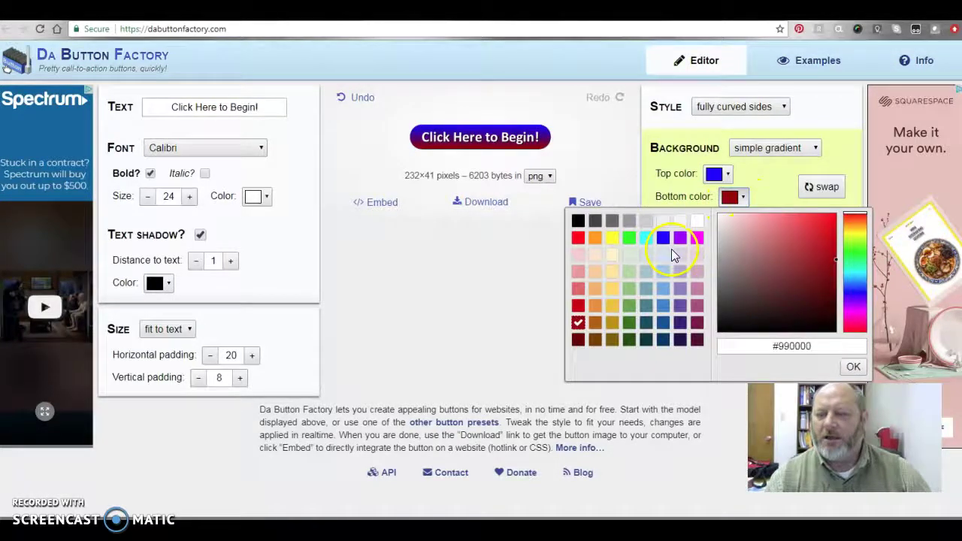
left_click(665, 343)
left_click(854, 367)
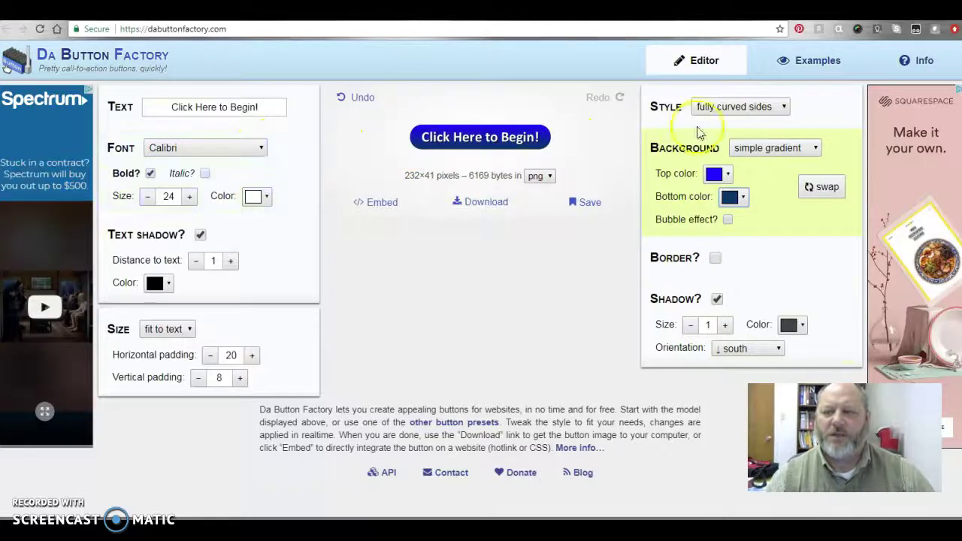
left_click(746, 107)
left_click(735, 121)
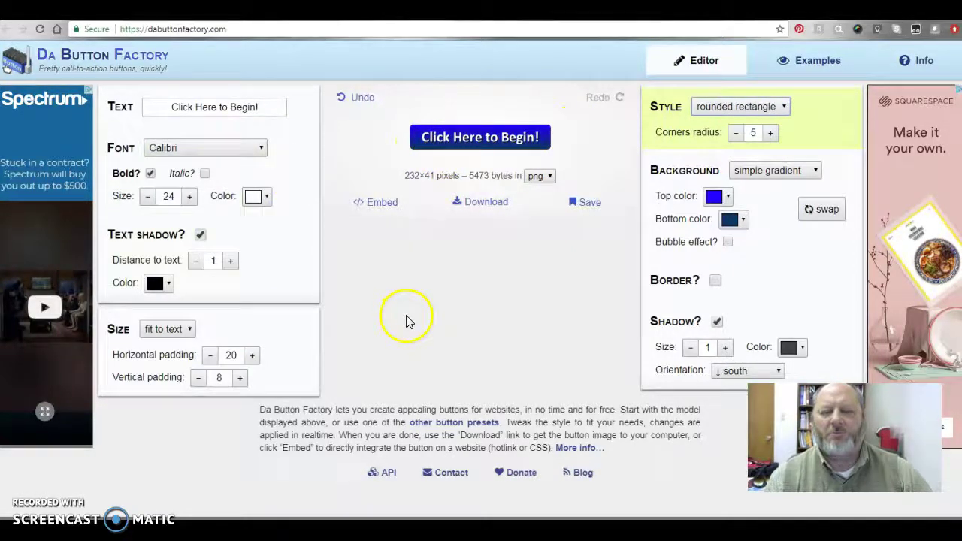
Step: Relabel the button 'Syllabus' and change its top colour to red
left_click_drag(171, 107, 280, 108)
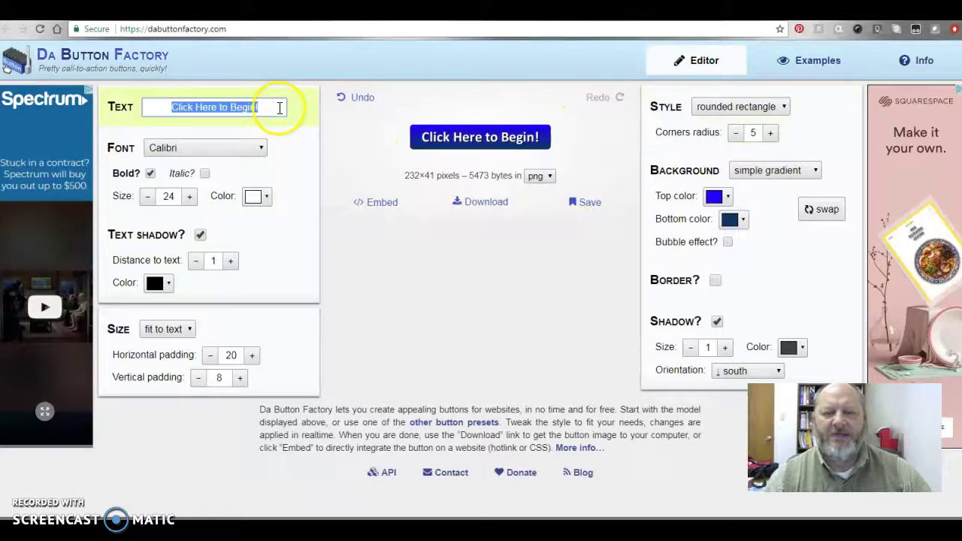
type("Syllabus")
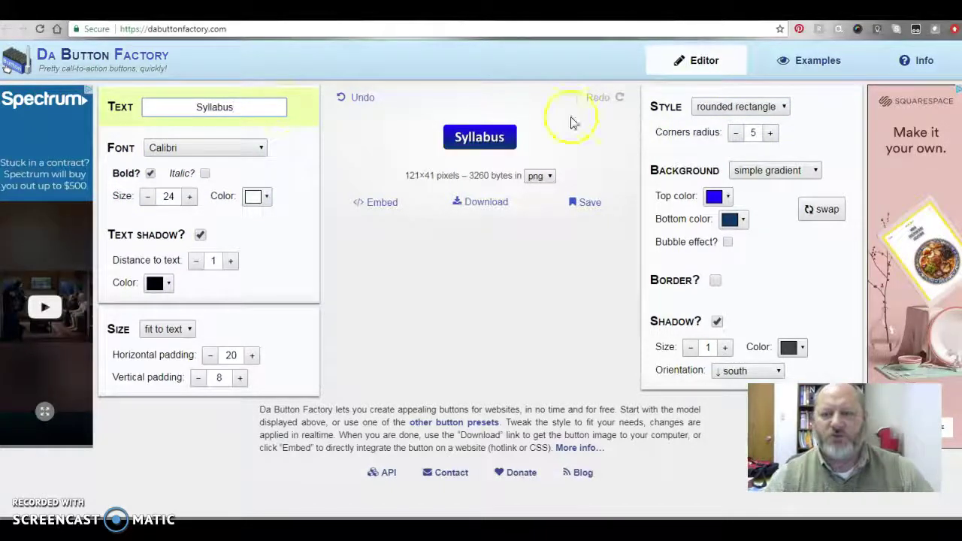
left_click(727, 198)
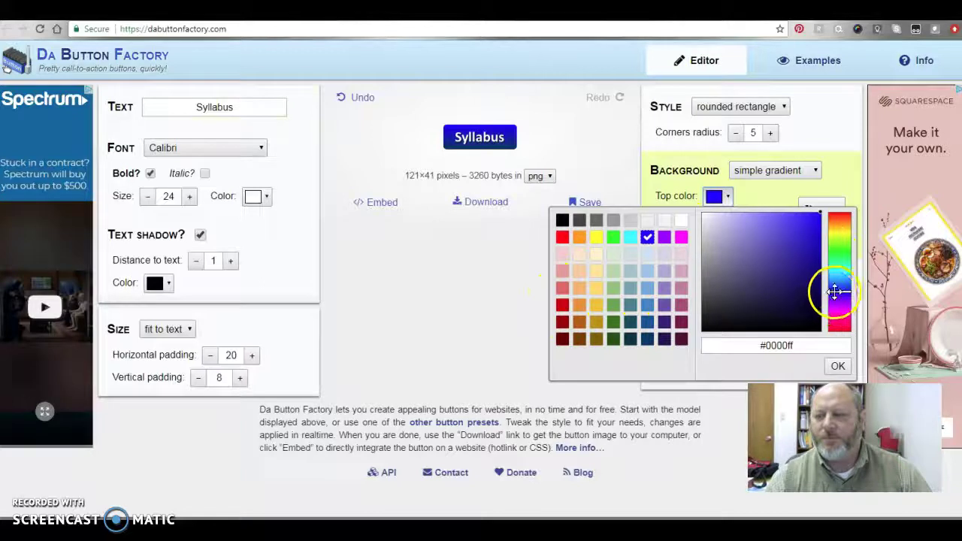
left_click_drag(834, 292, 843, 215)
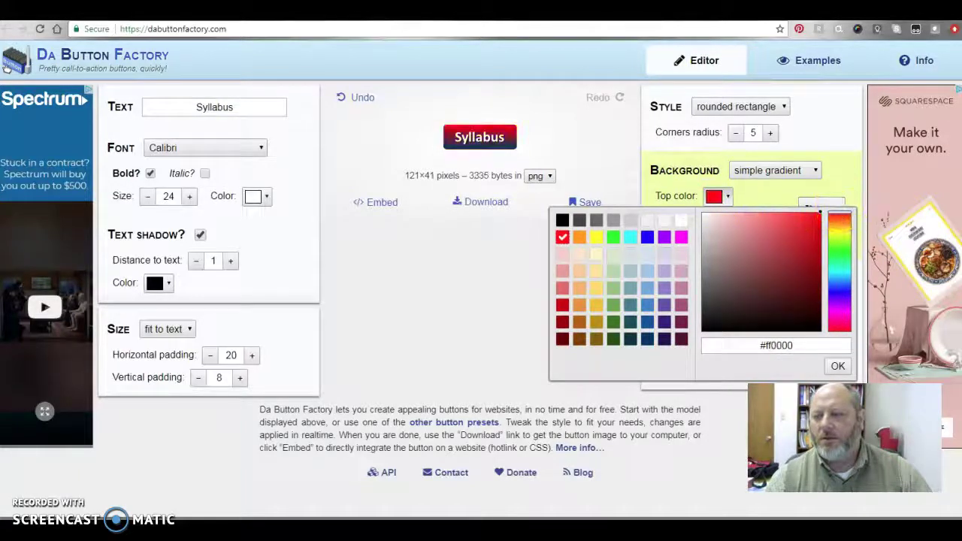
left_click(838, 367)
Step: Set the button's bottom gradient colour to #cc0000
left_click(738, 224)
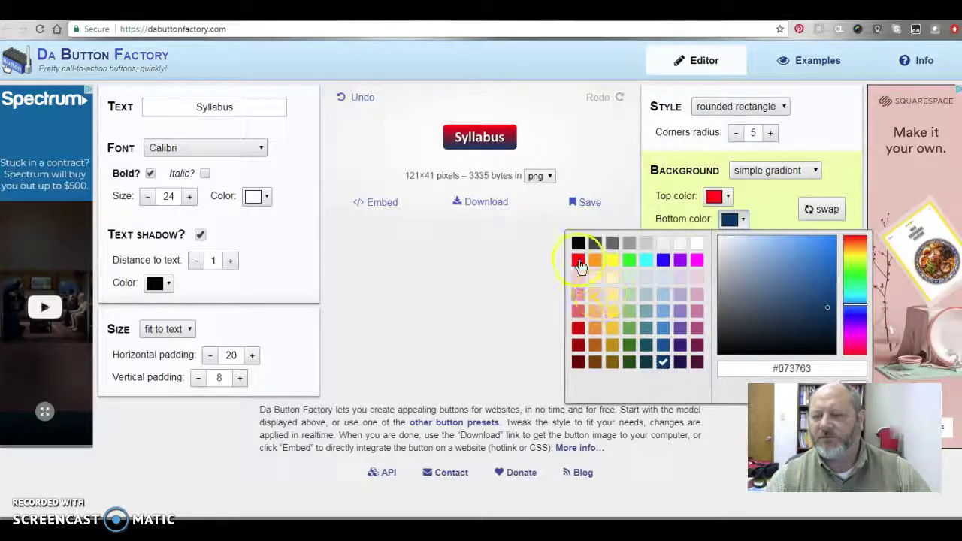
left_click(578, 345)
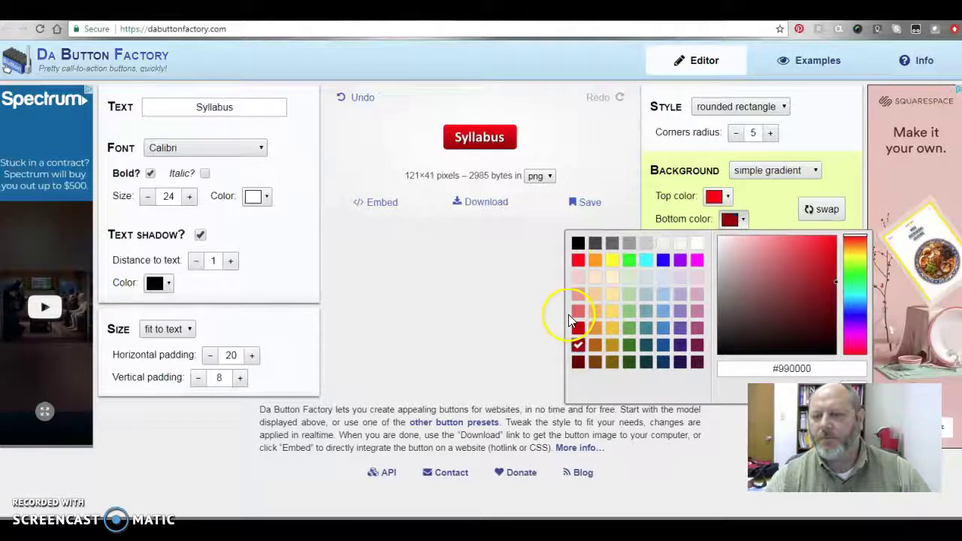
left_click(578, 331)
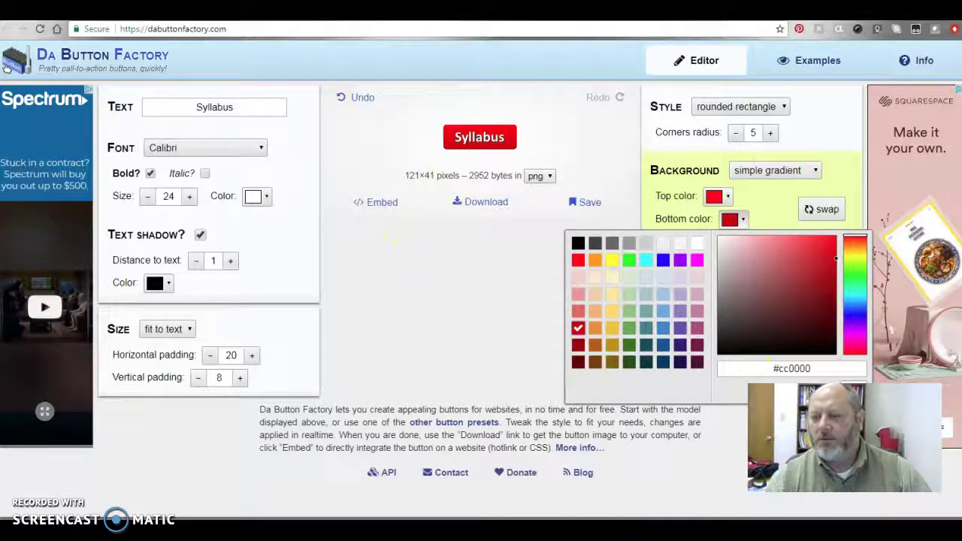
left_click(764, 368)
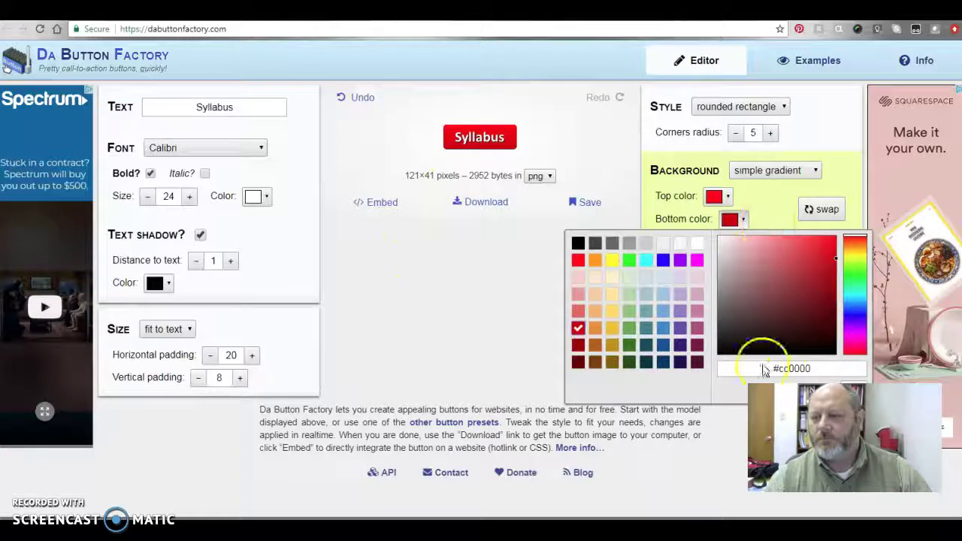
left_click(476, 338)
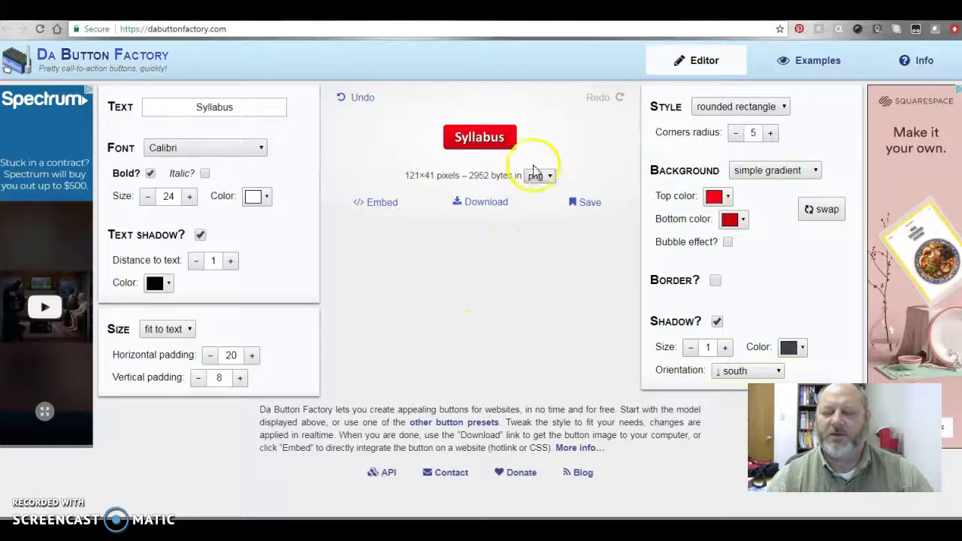
Step: Change the button style to fully curved sides
left_click(731, 110)
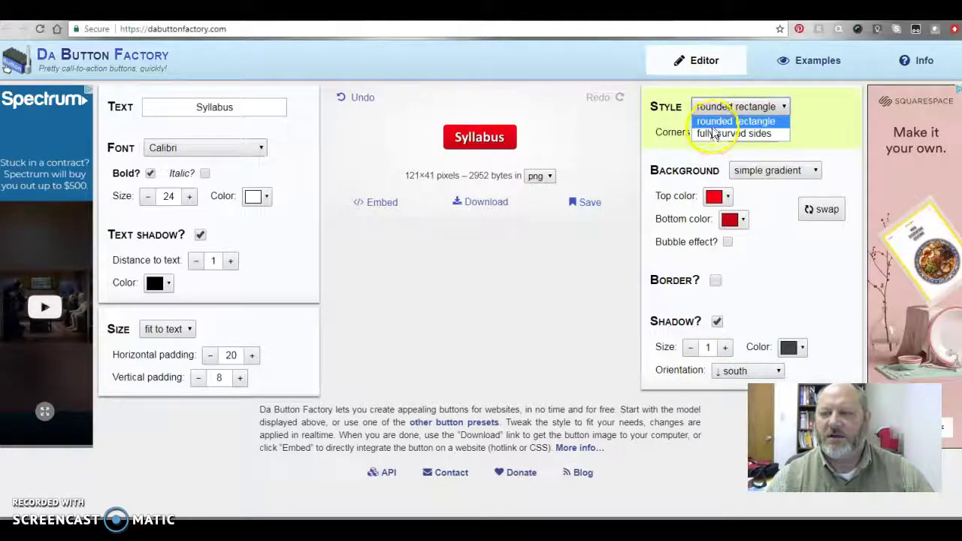
left_click(720, 121)
left_click(731, 110)
left_click(718, 131)
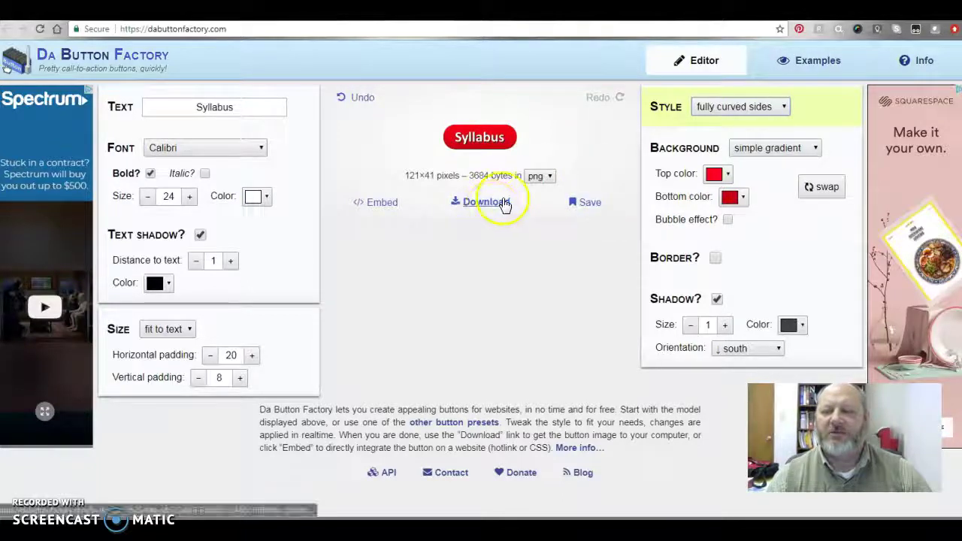
Step: Save the Syllabus and Week One buttons as PNGs in the Course Buttons folder
left_click(473, 205)
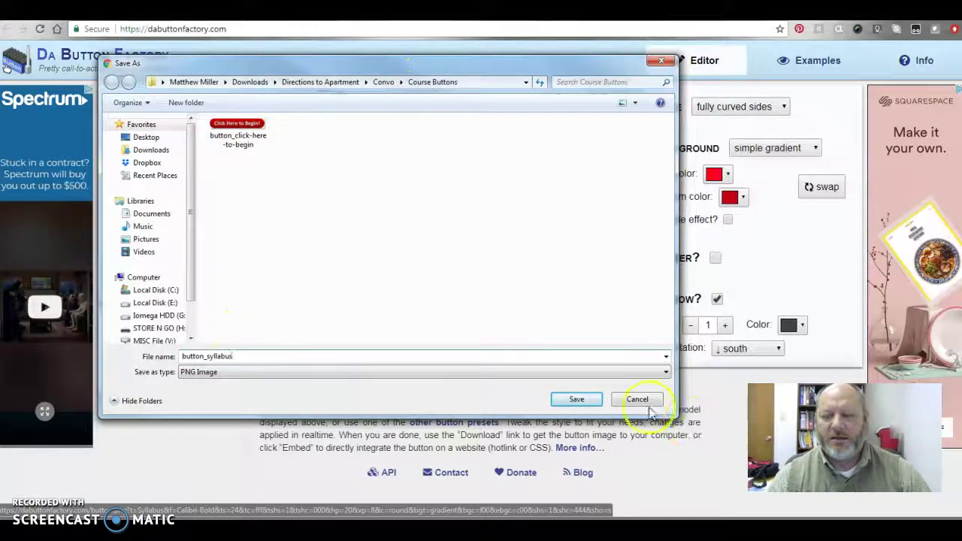
left_click(585, 398)
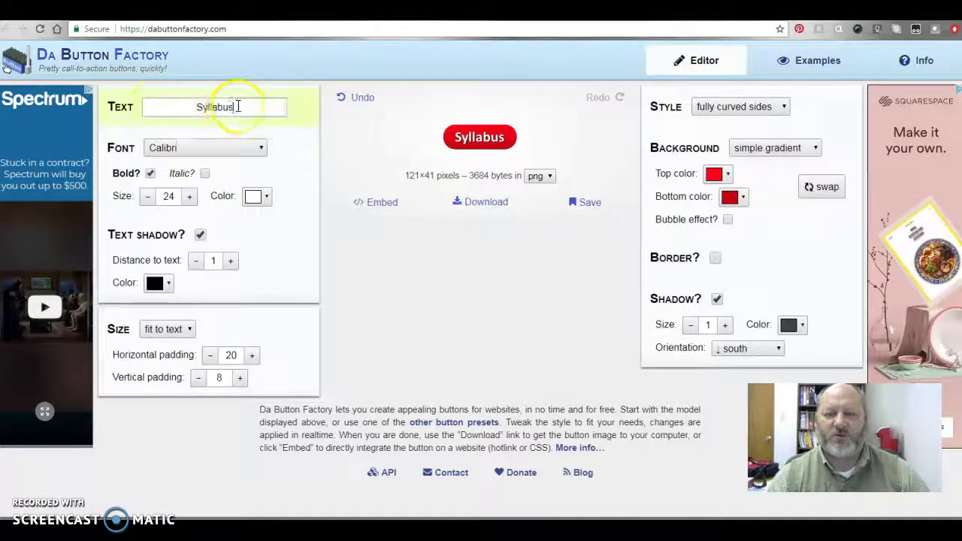
left_click_drag(238, 106, 153, 105)
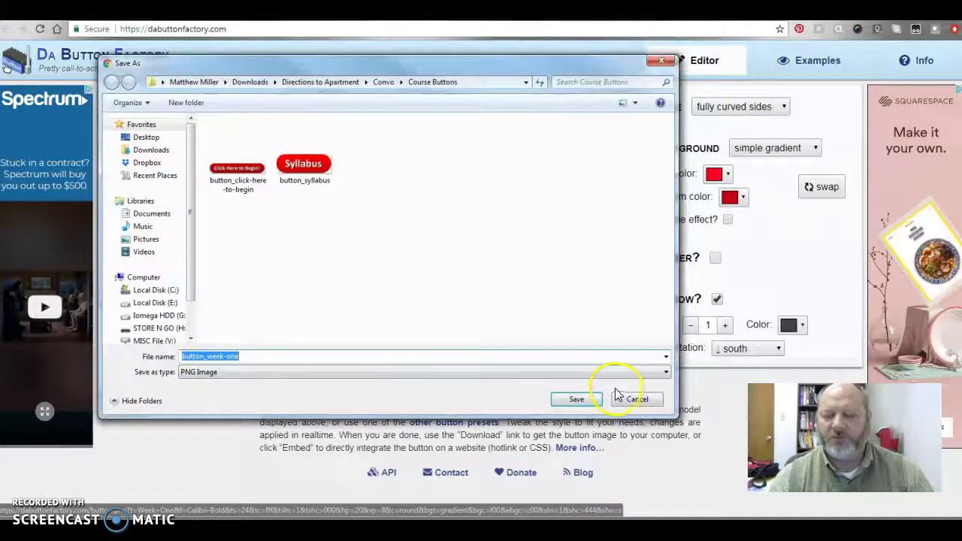
left_click(576, 399)
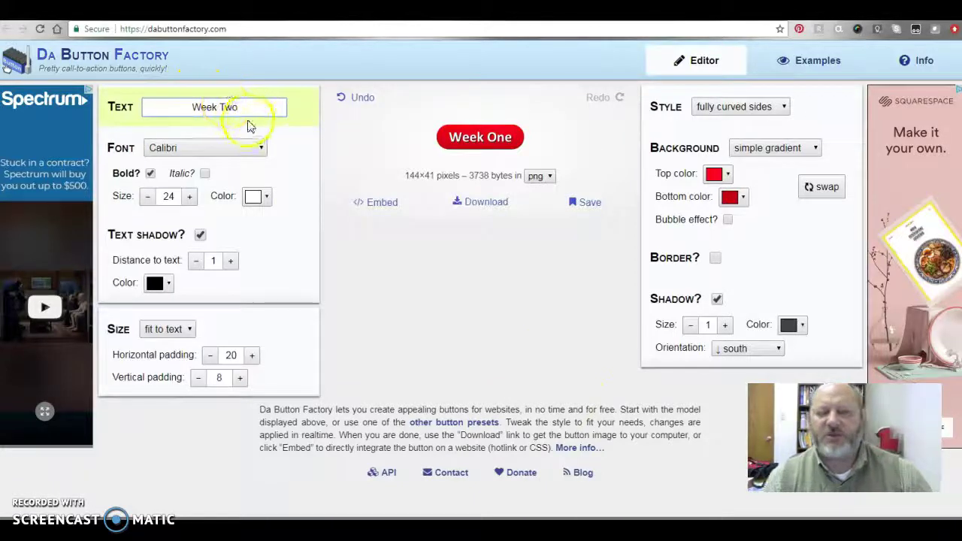
Step: Save the Week Two and Week Three buttons as PNGs
left_click(415, 230)
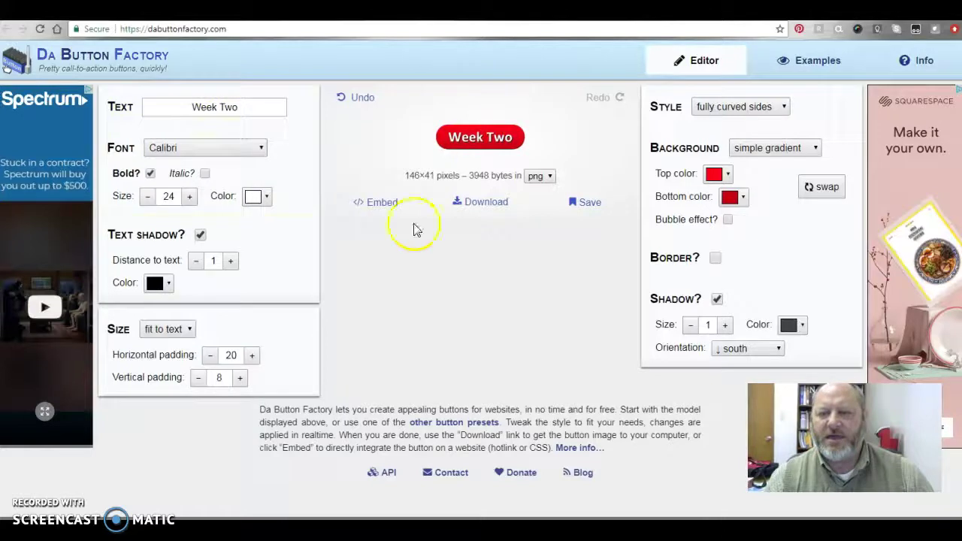
left_click(486, 203)
left_click(571, 400)
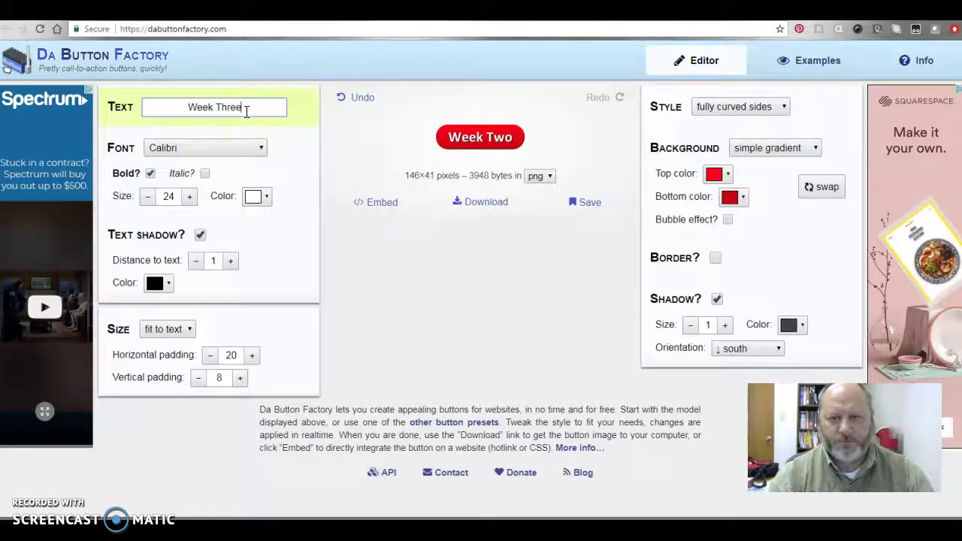
key("Tab")
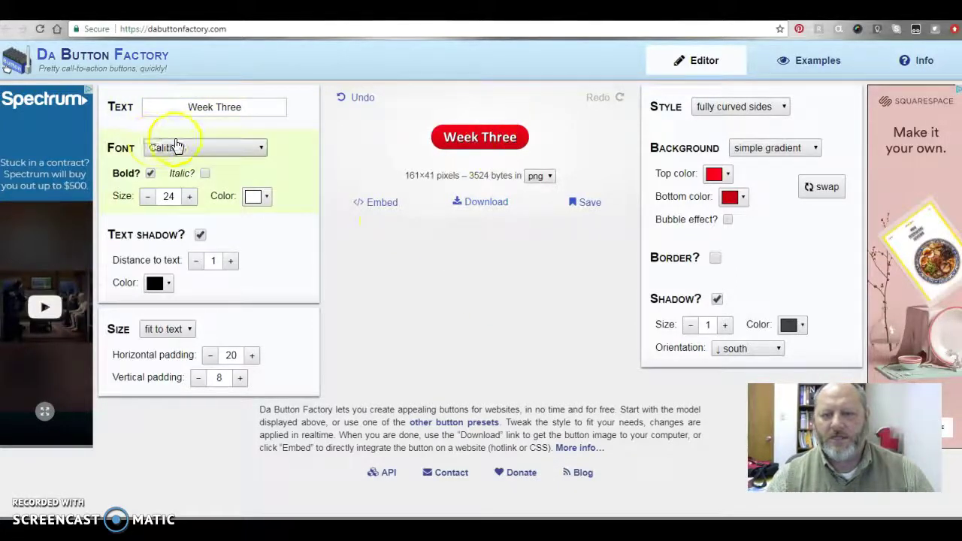
left_click(481, 202)
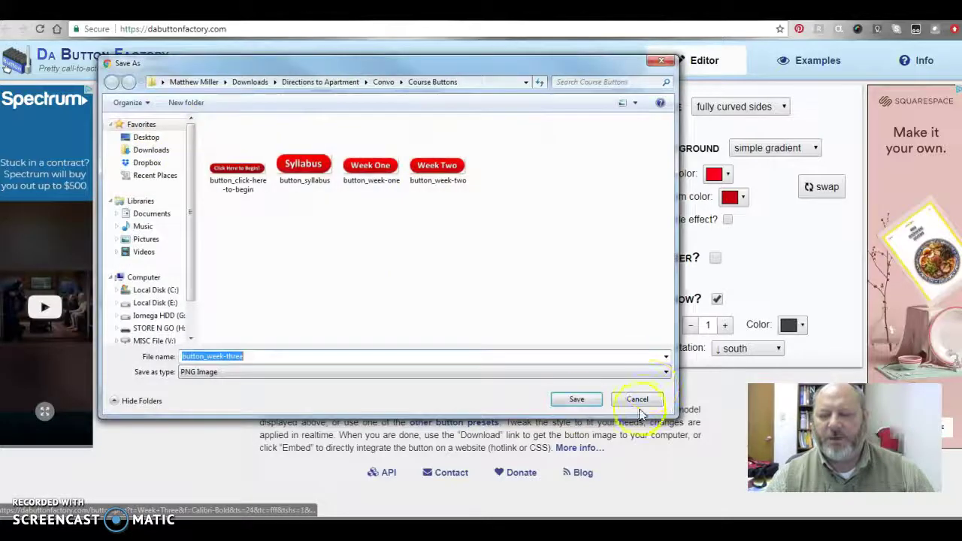
left_click(578, 409)
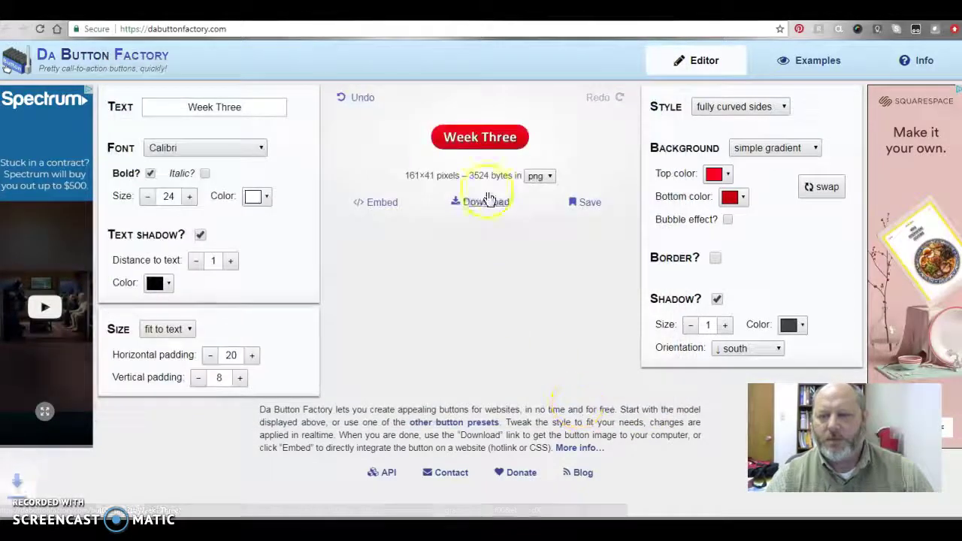
Step: Relabel the button 'Click Here to Begin!' and save it as a PNG
left_click_drag(182, 107, 295, 111)
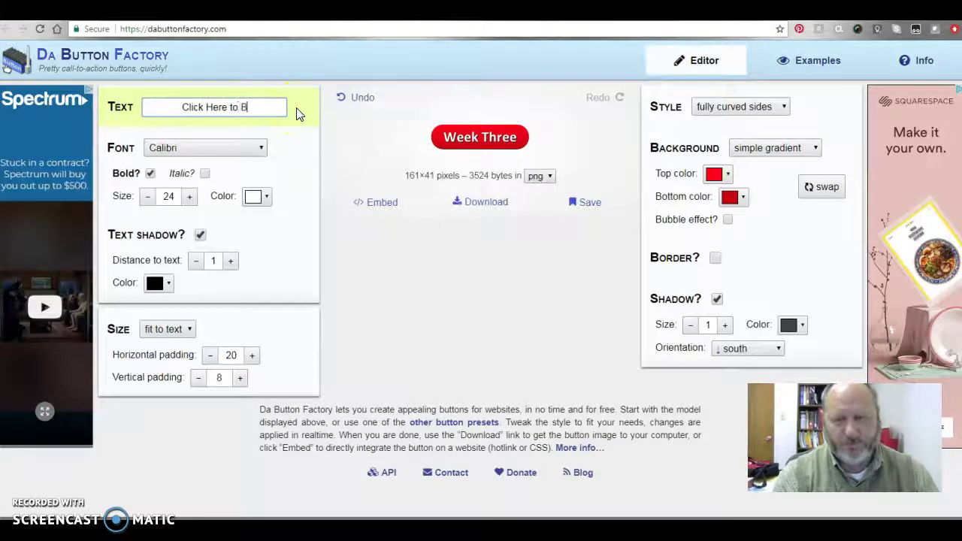
type("Click Here to Begin!")
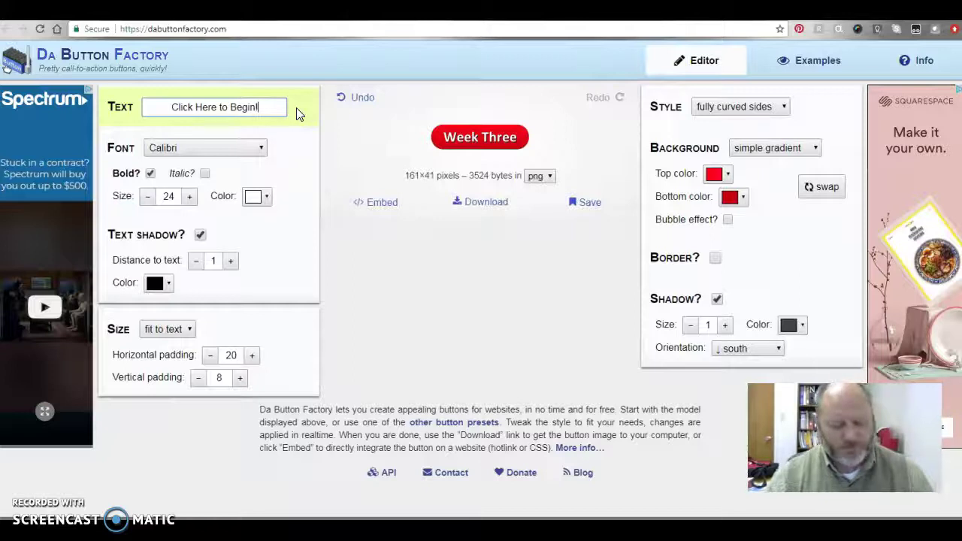
left_click(264, 107)
left_click_drag(264, 107, 161, 106)
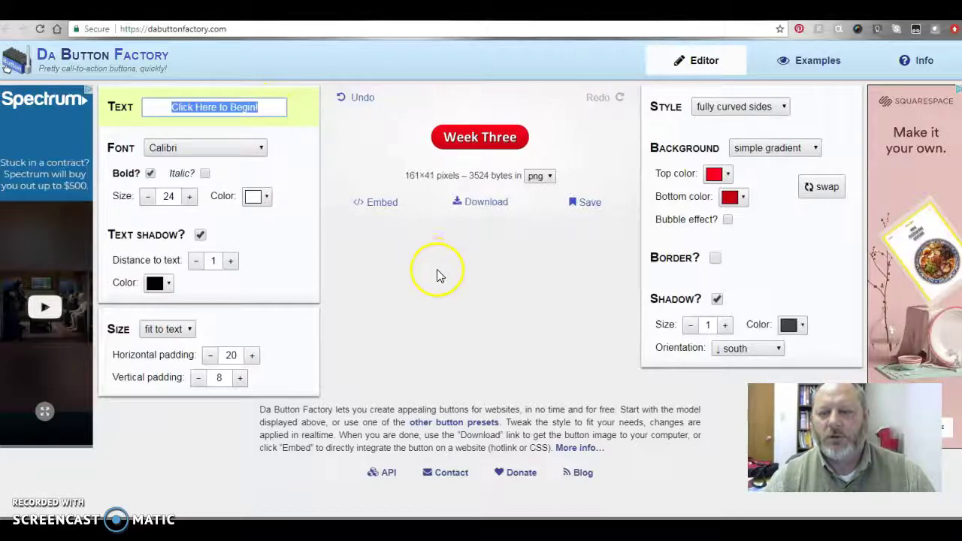
left_click(477, 206)
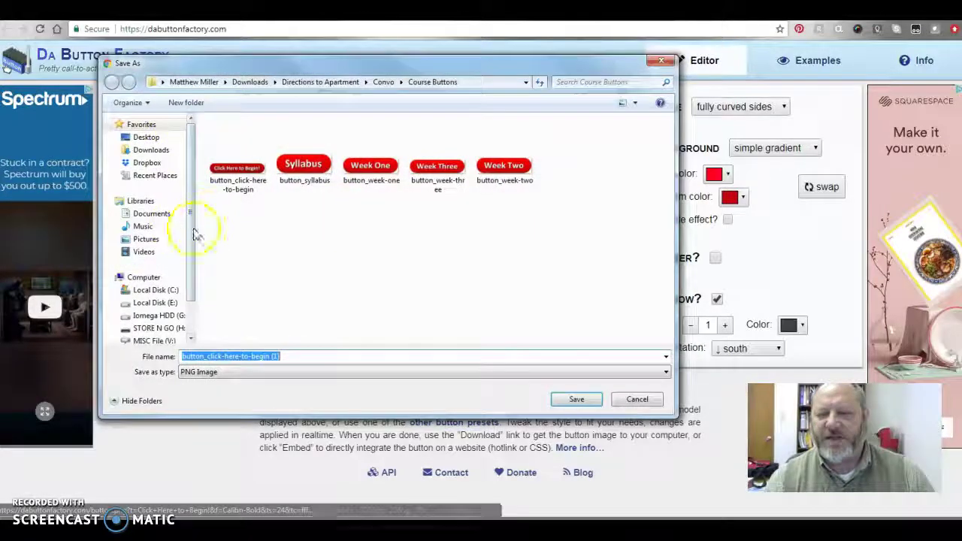
left_click(571, 399)
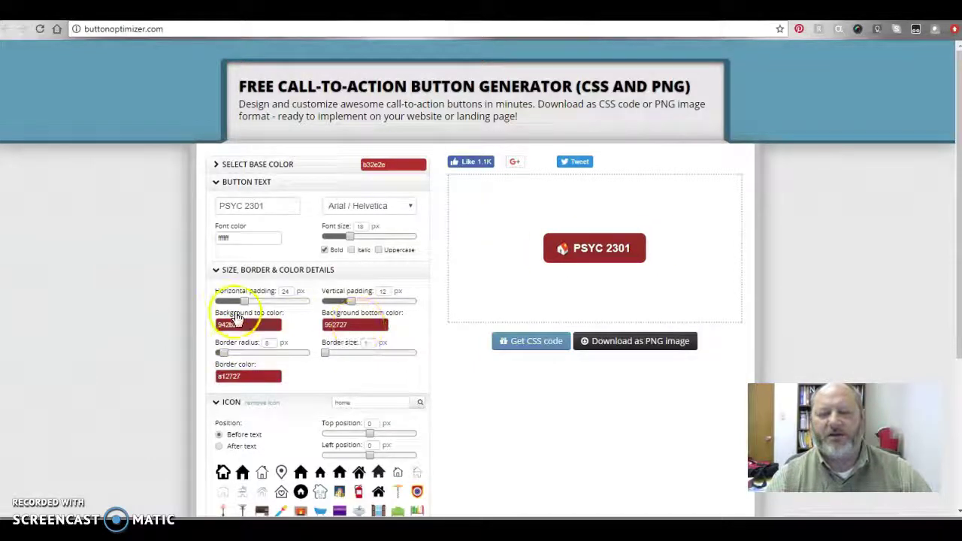
Step: Scroll through Button Optimizer's colour, size and icon options for the PSYC 2301 button
scroll(618, 416, "down", 1)
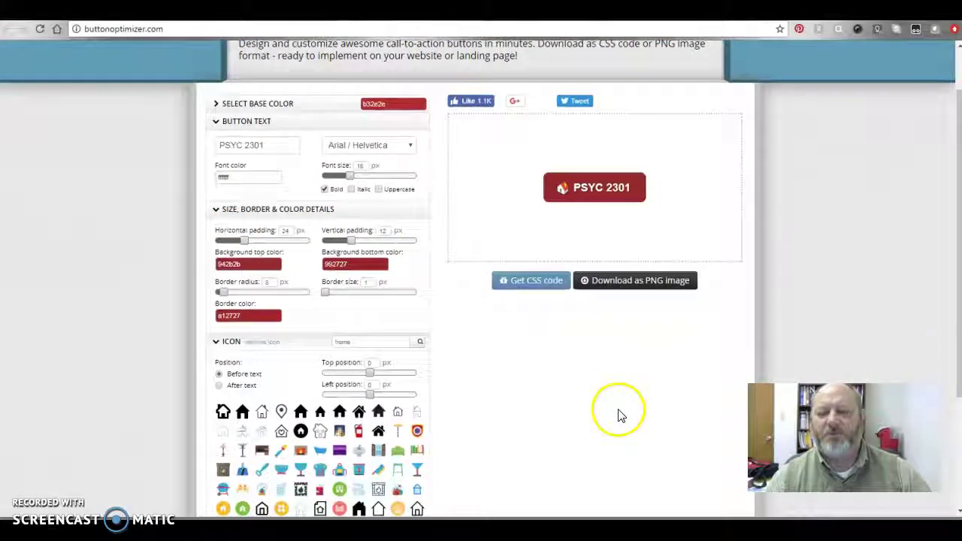
scroll(619, 415, "down", 1)
scroll(345, 429, "down", 1)
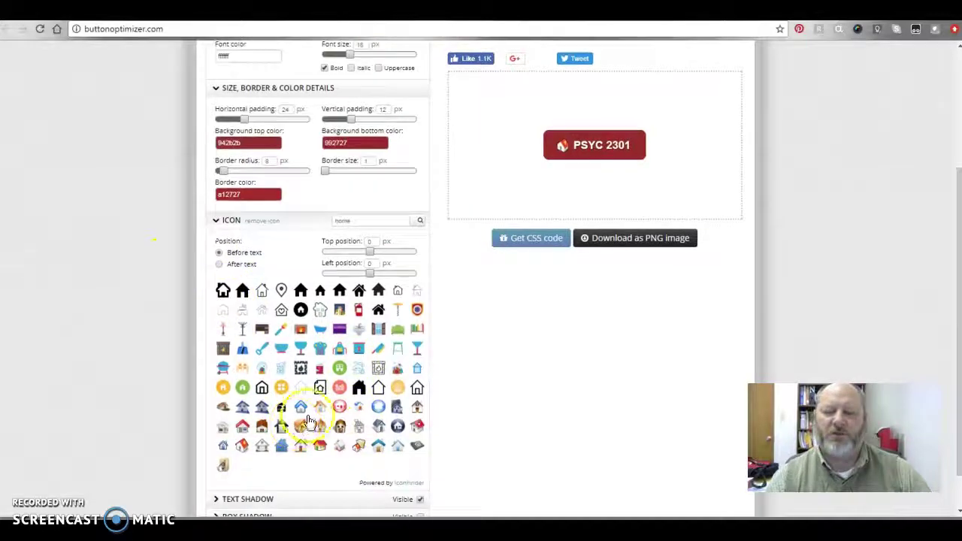
scroll(542, 339, "up", 2)
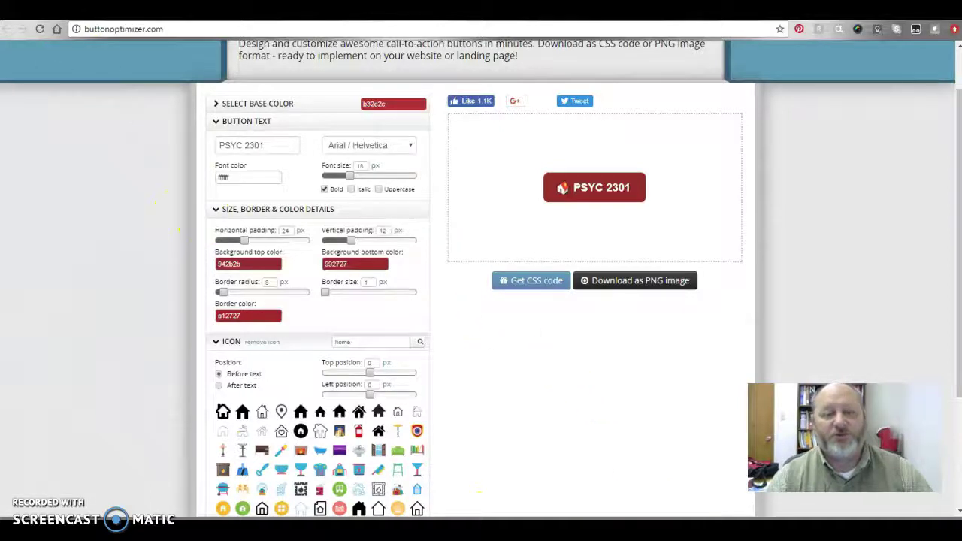
scroll(398, 225, "up", 1)
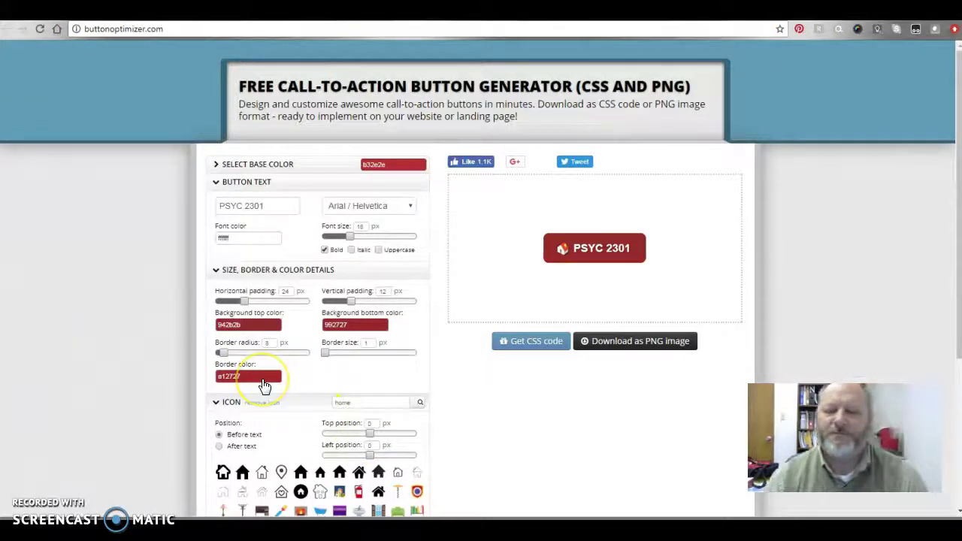
scroll(265, 386, "down", 2)
scroll(258, 383, "up", 2)
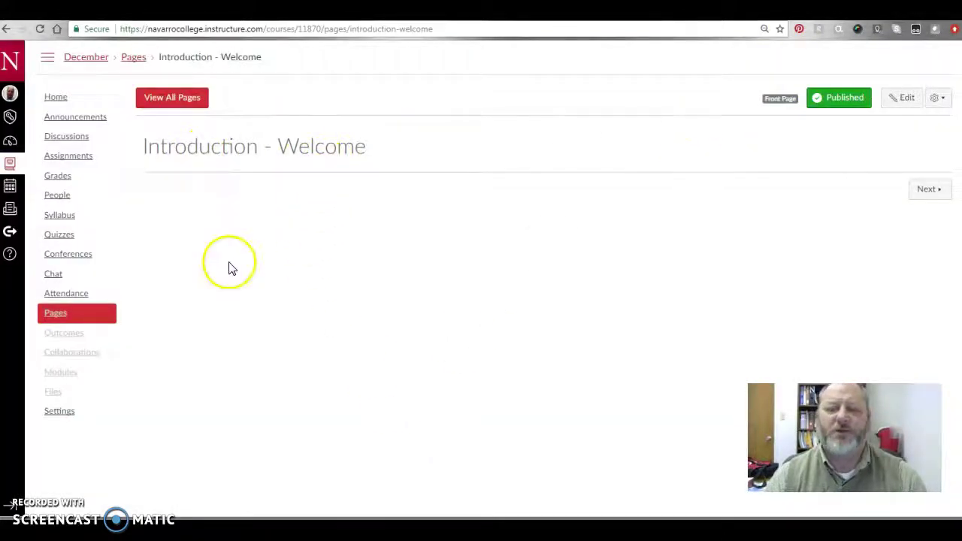
Step: Start an image upload on the page and browse to Downloads > Directions to Apartment > Convo > Course Buttons
left_click(901, 98)
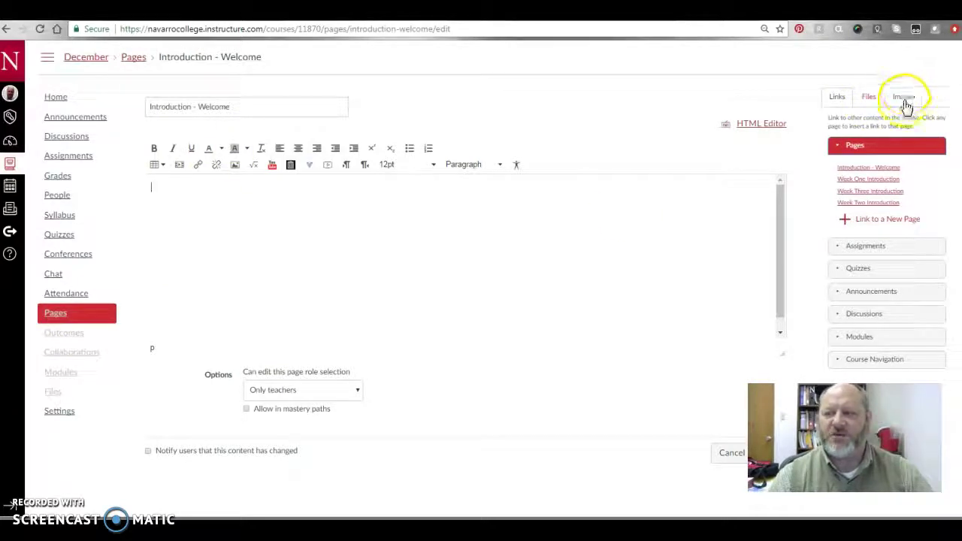
left_click(906, 98)
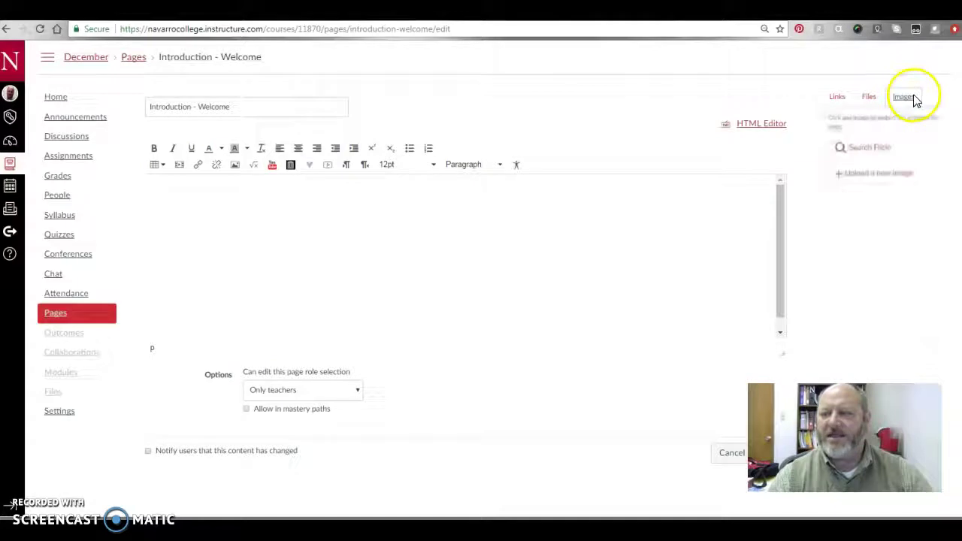
left_click(857, 174)
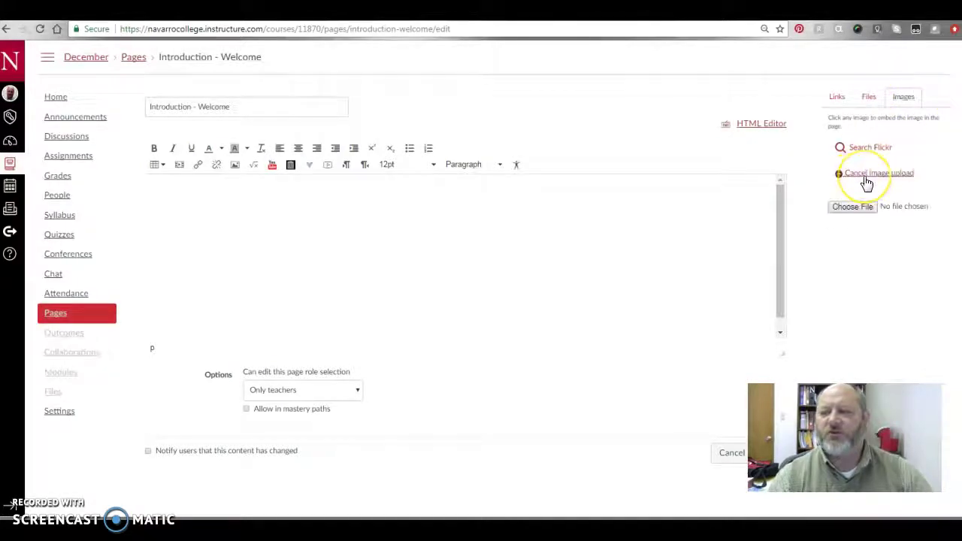
left_click(850, 213)
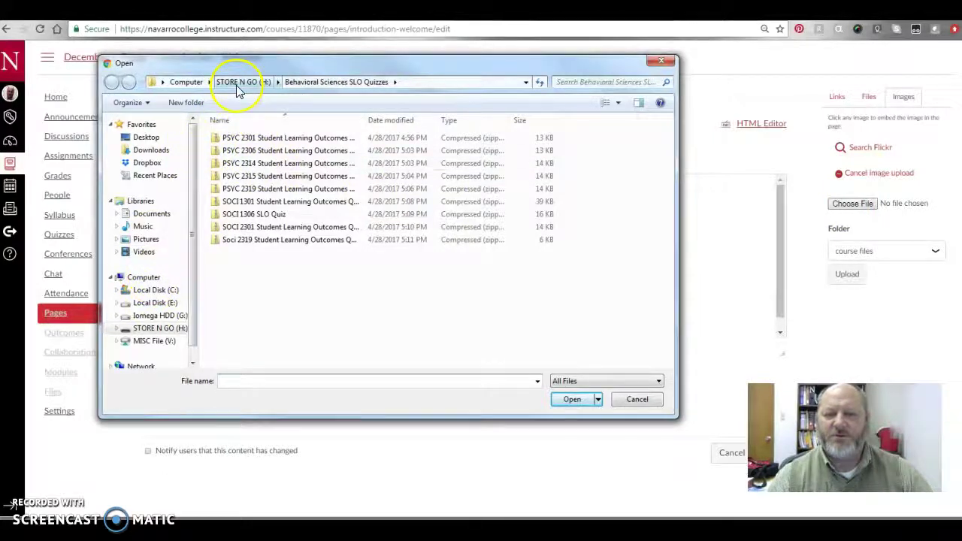
left_click(147, 150)
double_click(259, 239)
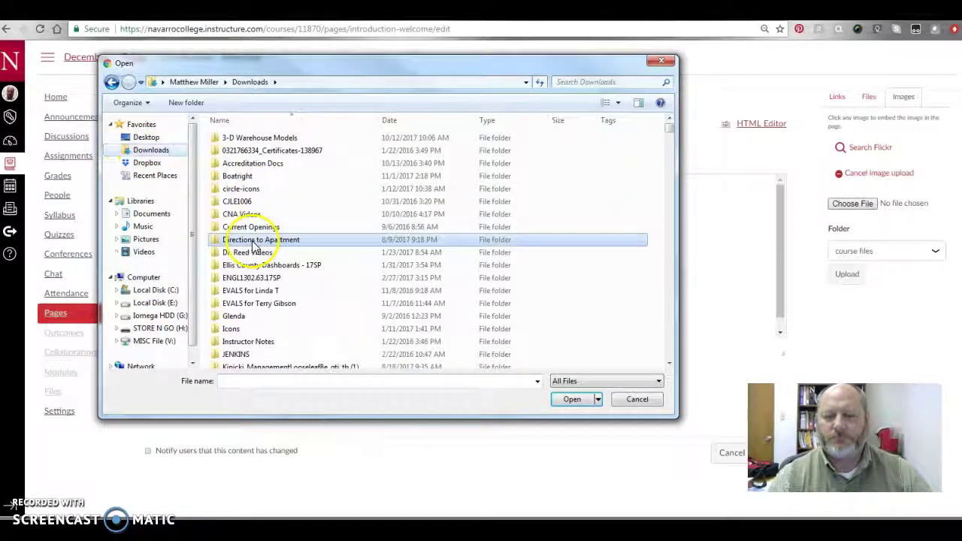
double_click(305, 154)
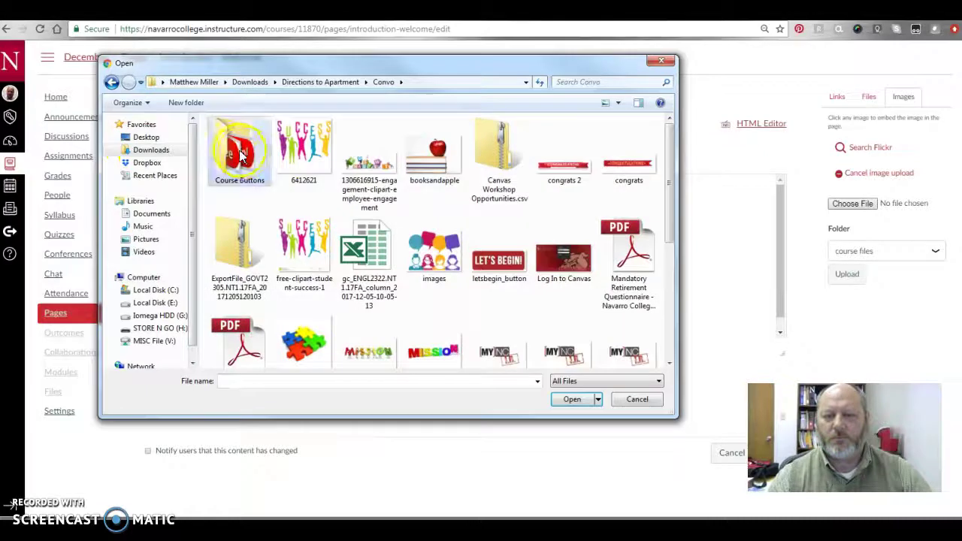
double_click(259, 156)
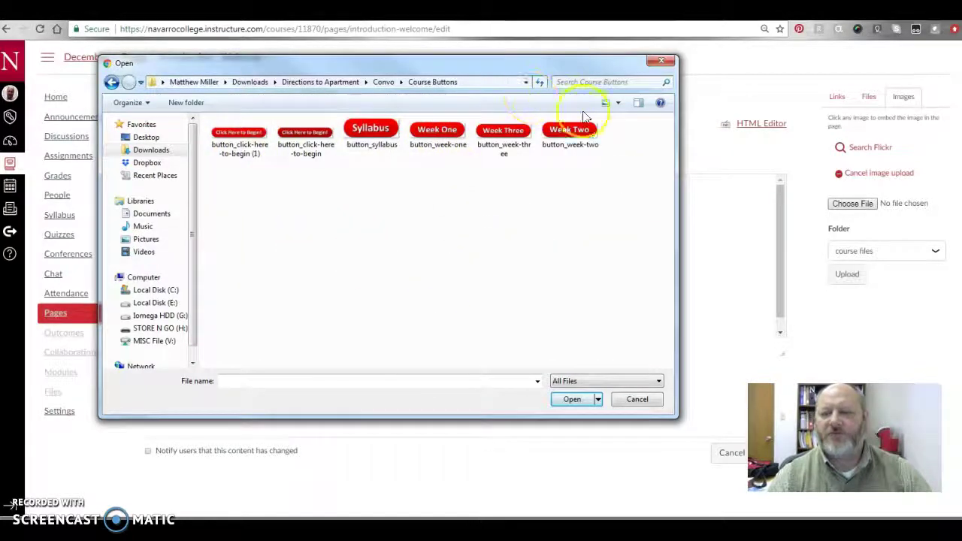
Step: Upload button_click-here-to-begin (1) and insert it at the top of the page
left_click(233, 140)
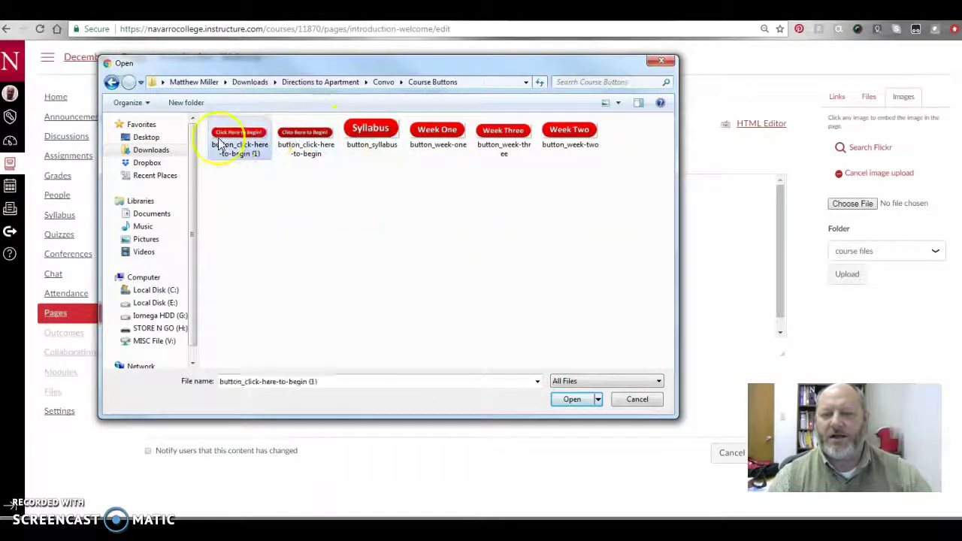
left_click(570, 399)
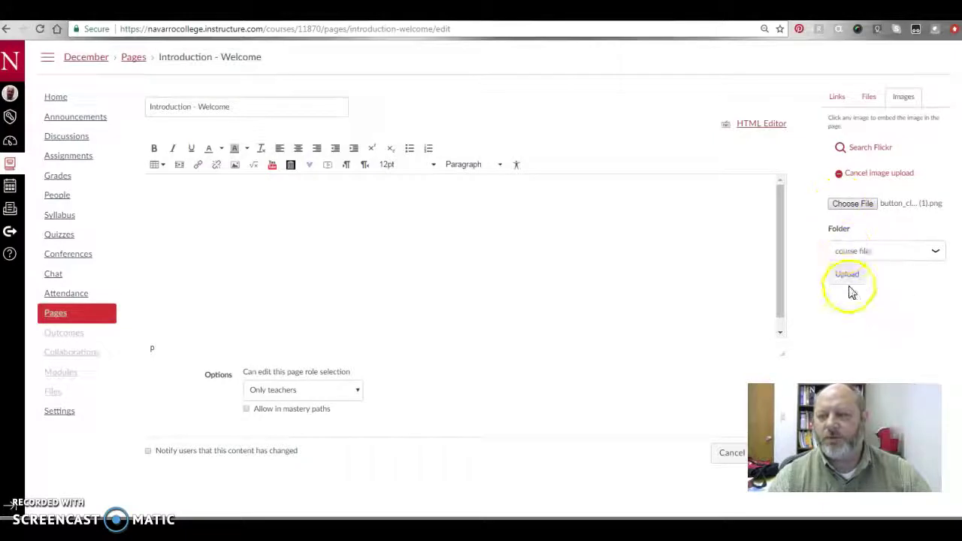
left_click(847, 275)
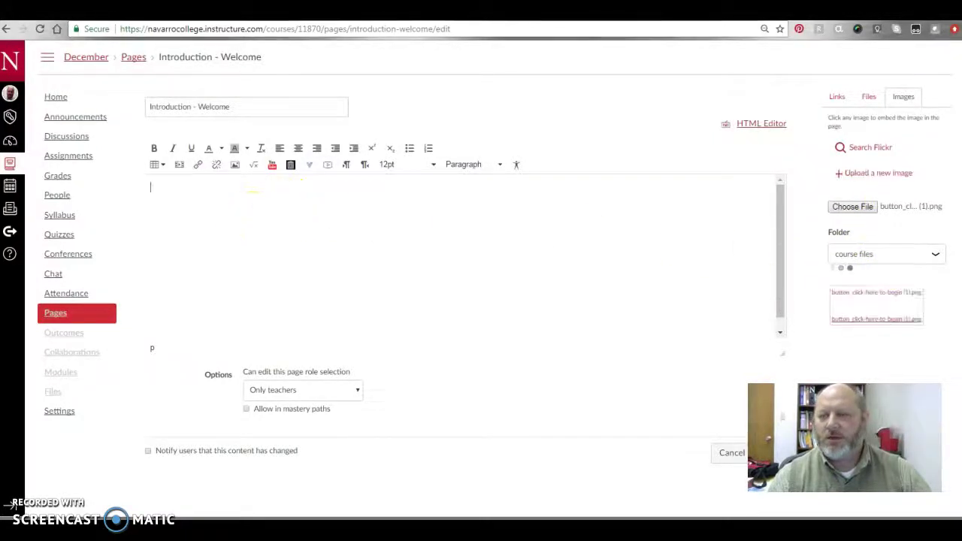
left_click(879, 193)
left_click(309, 193)
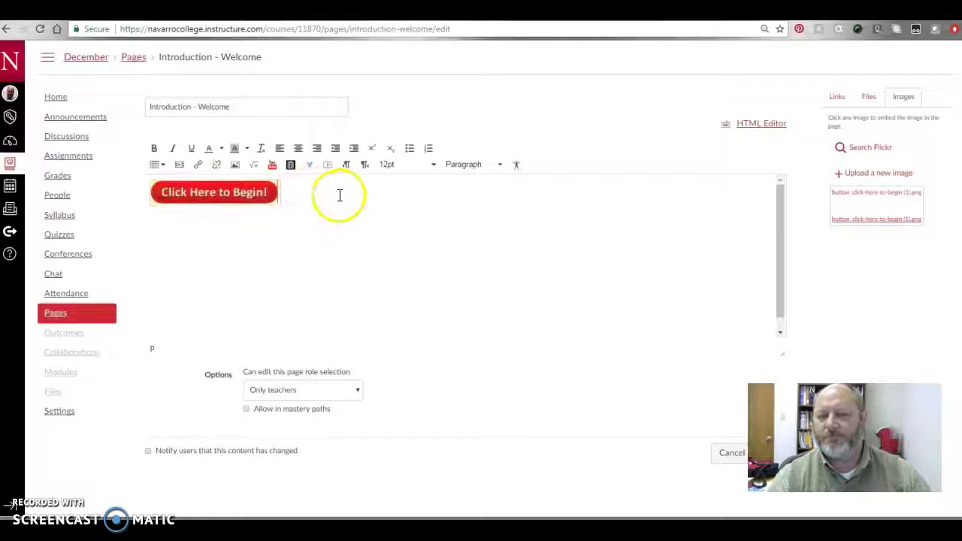
left_click(877, 174)
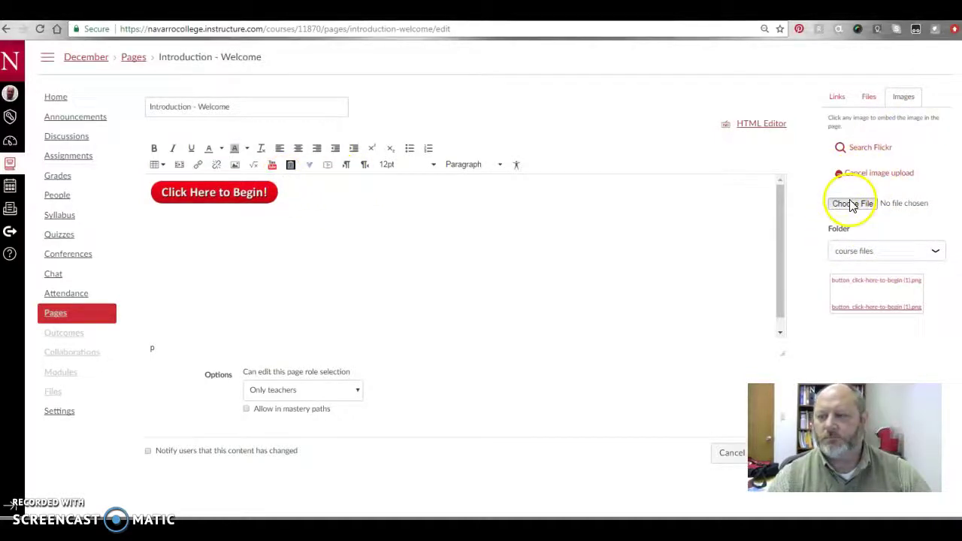
Step: Upload and insert the Syllabus and Week One button images
left_click(853, 204)
left_click(372, 129)
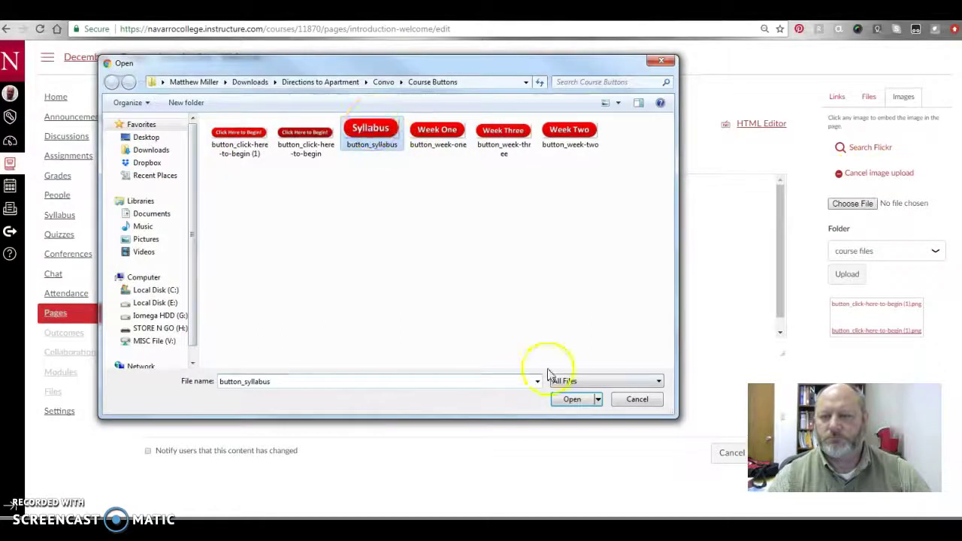
left_click(568, 399)
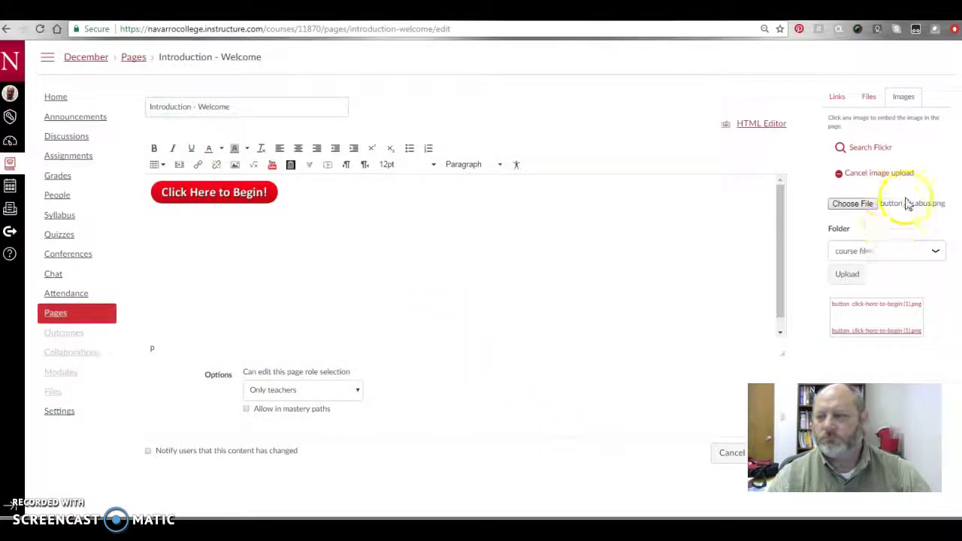
left_click(847, 273)
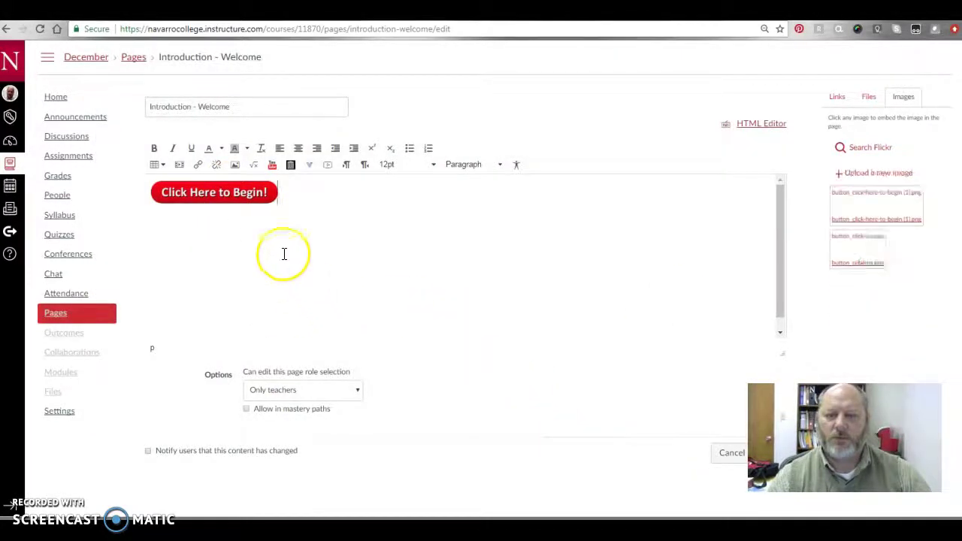
left_click(868, 176)
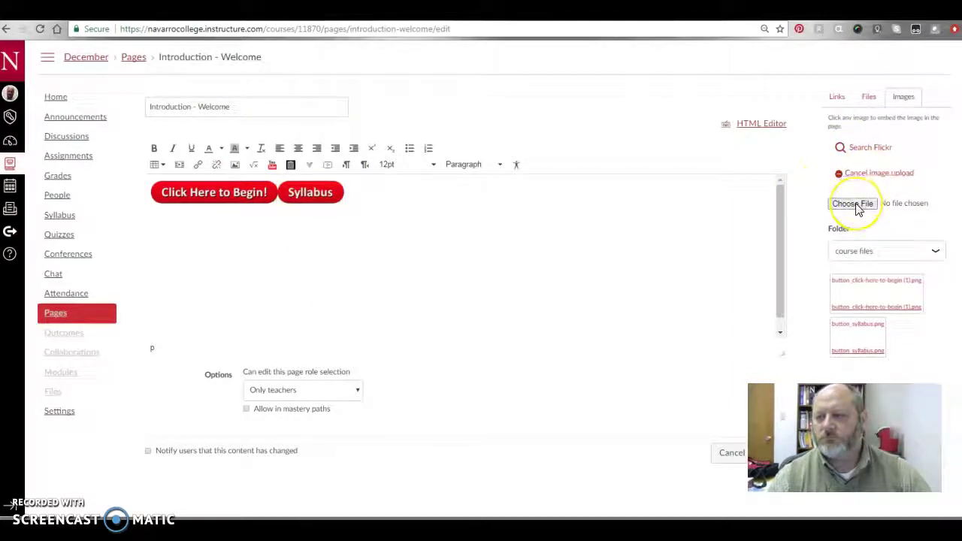
left_click(856, 205)
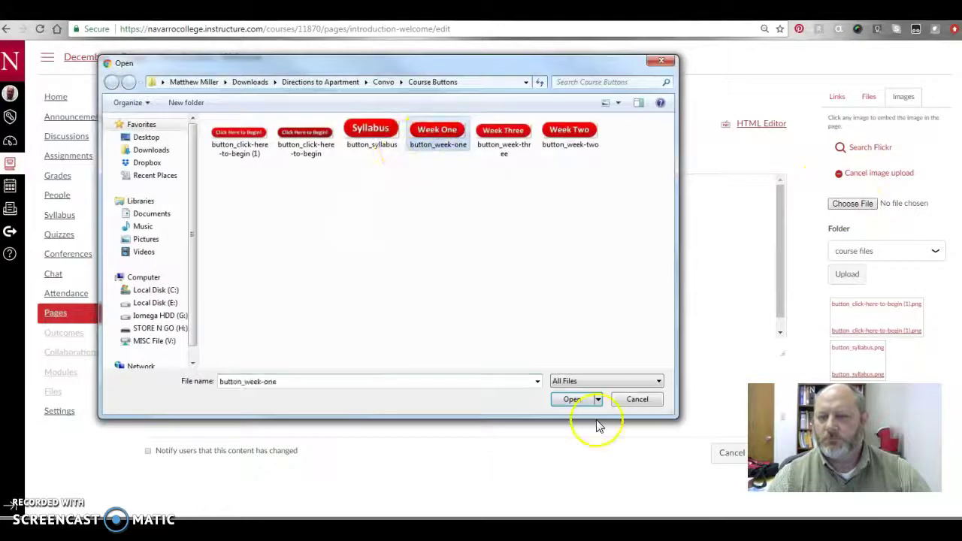
left_click(572, 399)
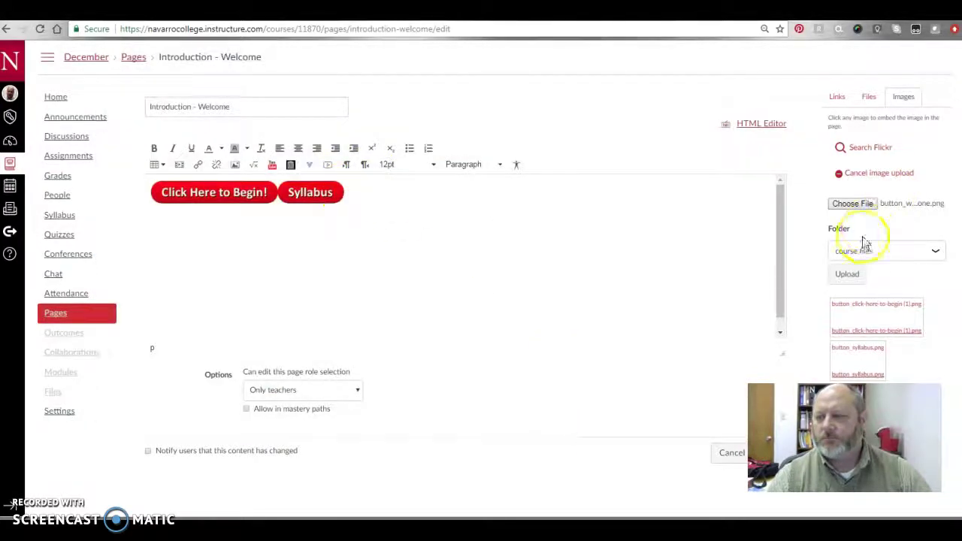
left_click(847, 274)
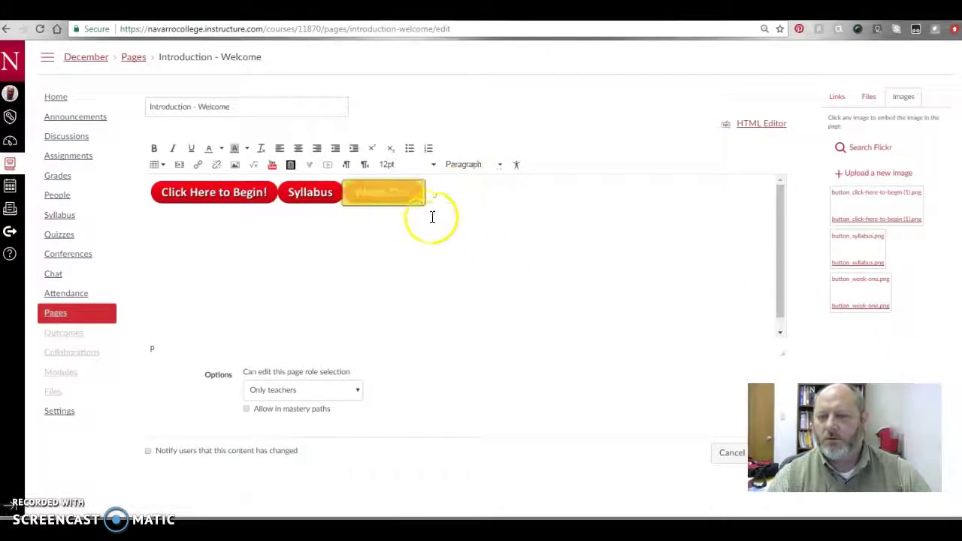
left_click(709, 180)
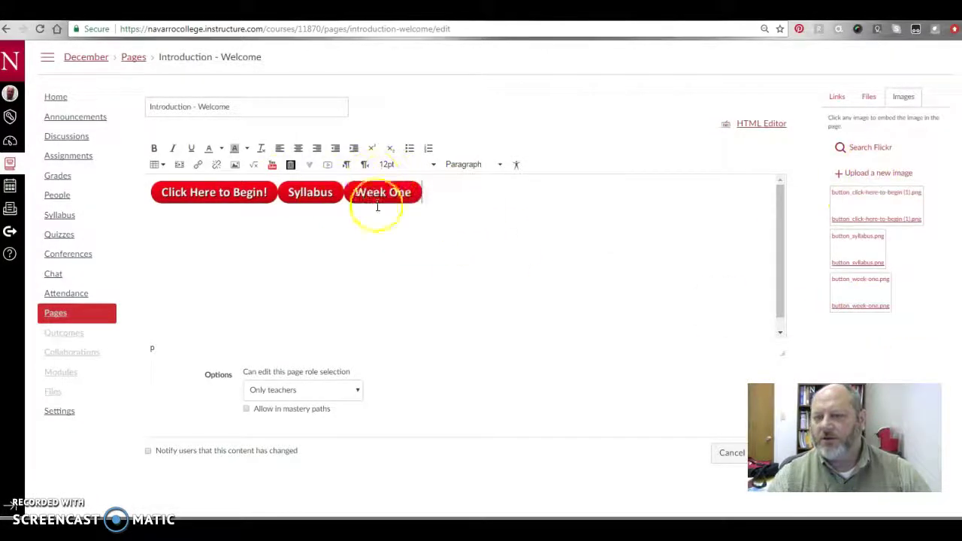
Step: Upload and insert the Week Two and Week Three button images
left_click(872, 173)
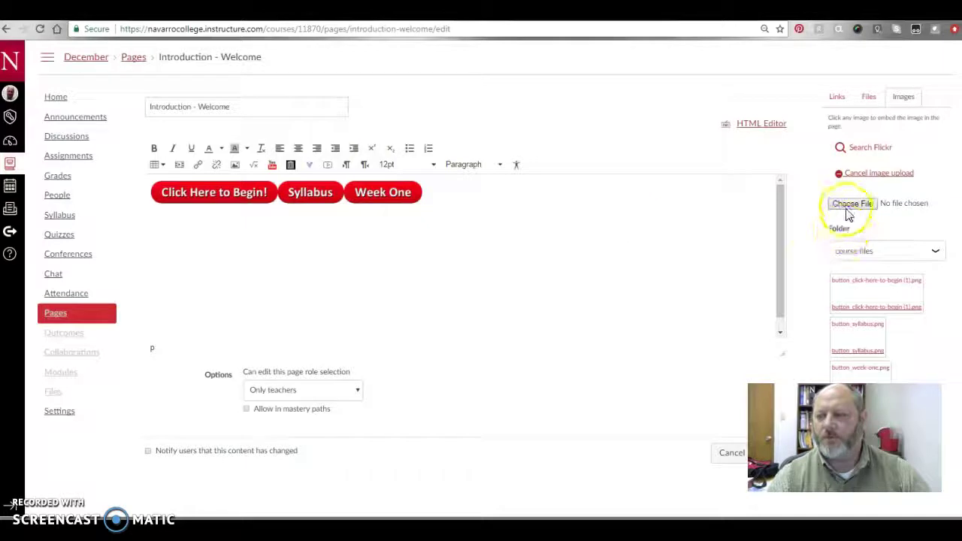
left_click(848, 215)
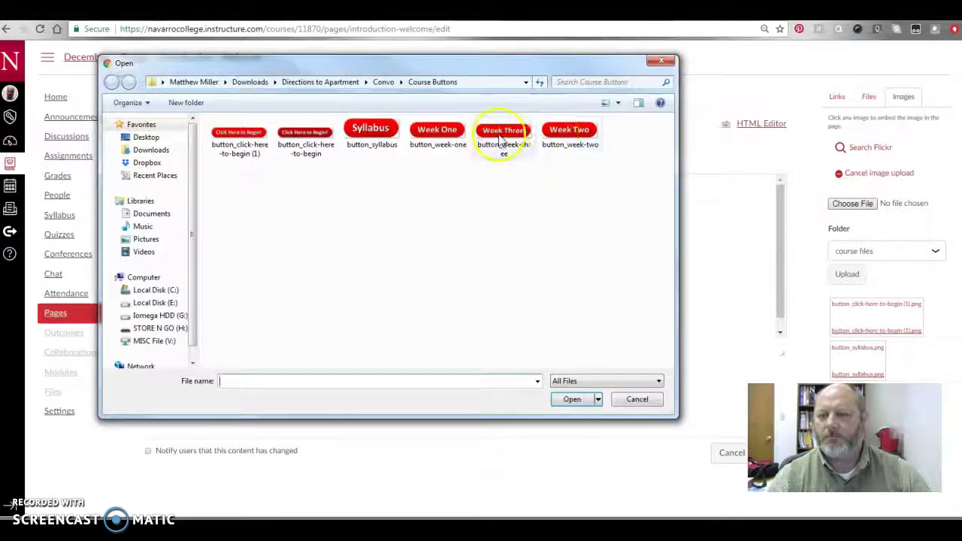
left_click(569, 134)
left_click(573, 399)
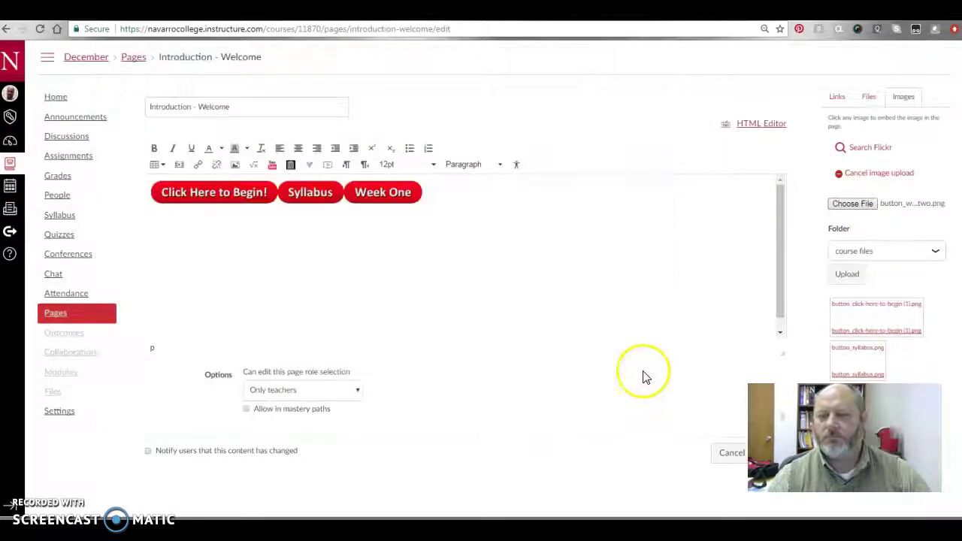
left_click(847, 273)
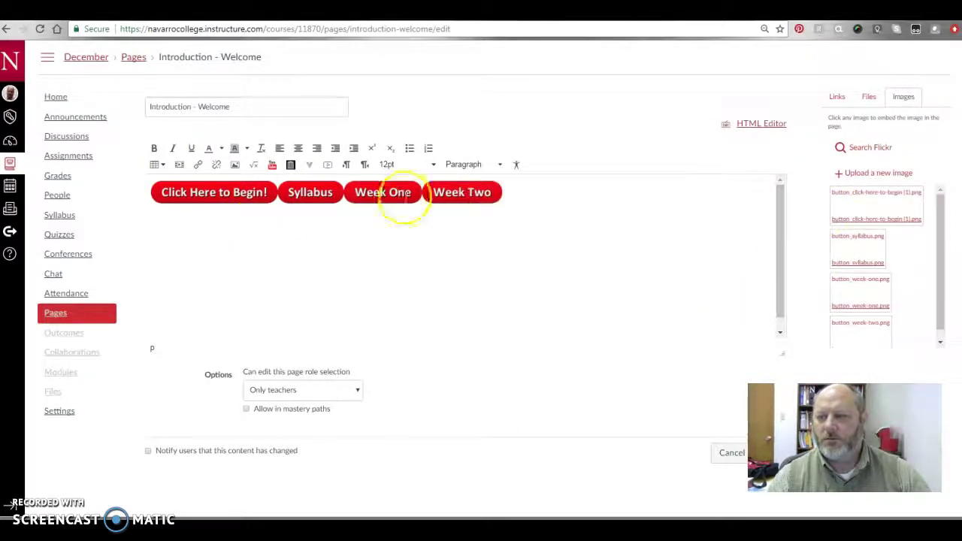
left_click(862, 181)
left_click(855, 207)
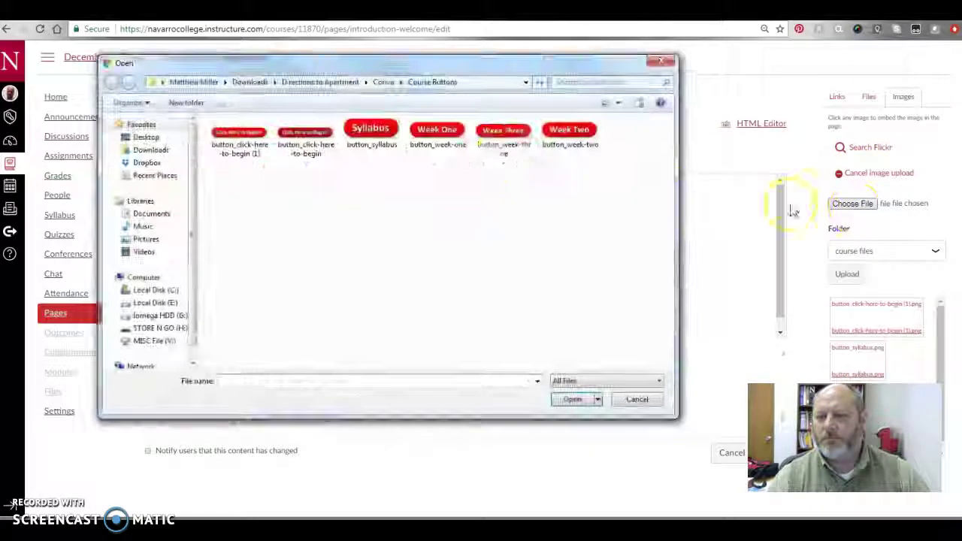
left_click(505, 143)
left_click(570, 399)
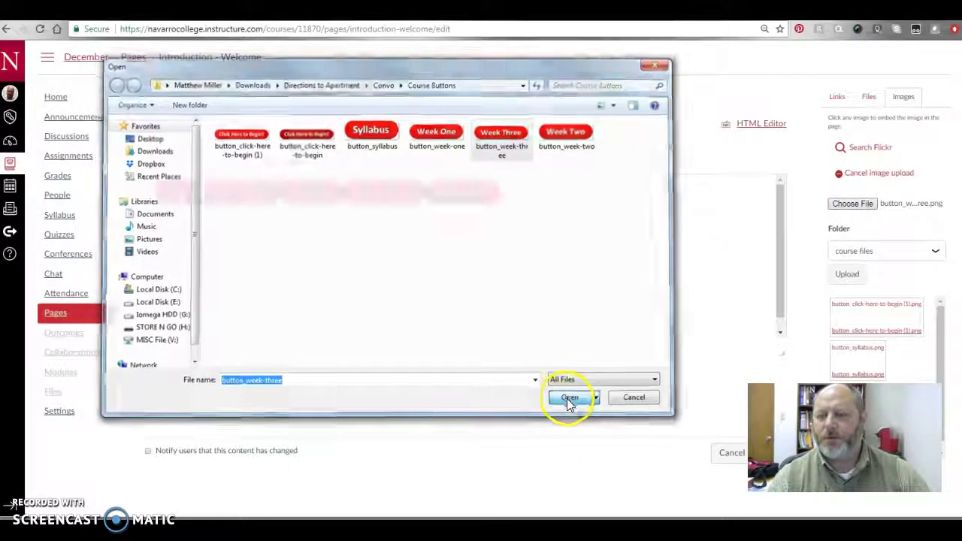
left_click(843, 276)
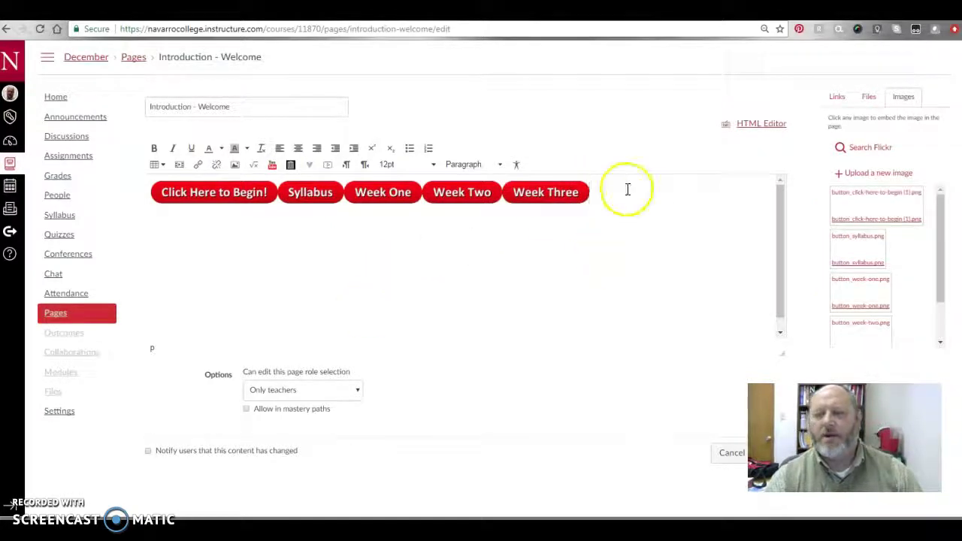
Step: Delete and re-upload the Click Here to Begin! image so it leads the row, removing the stray space
left_click(152, 192)
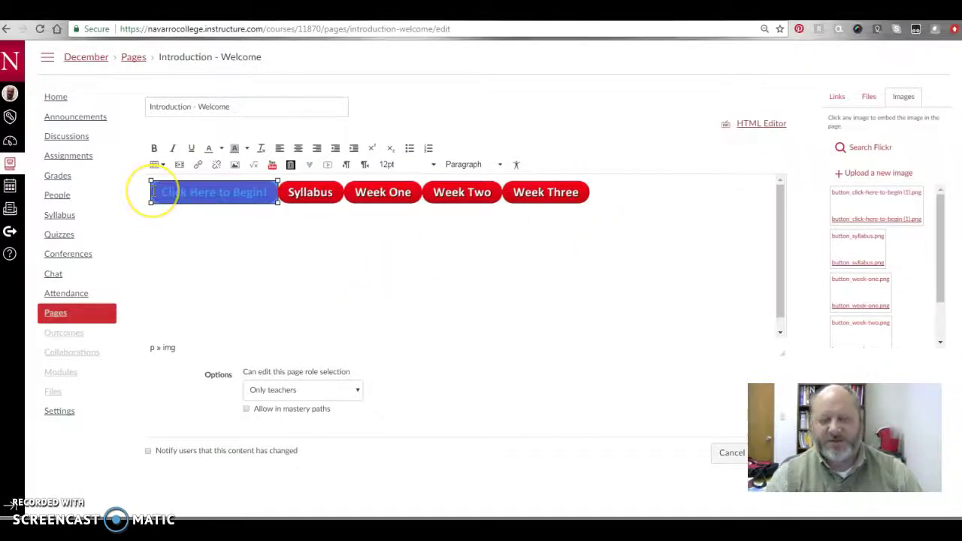
key("Delete")
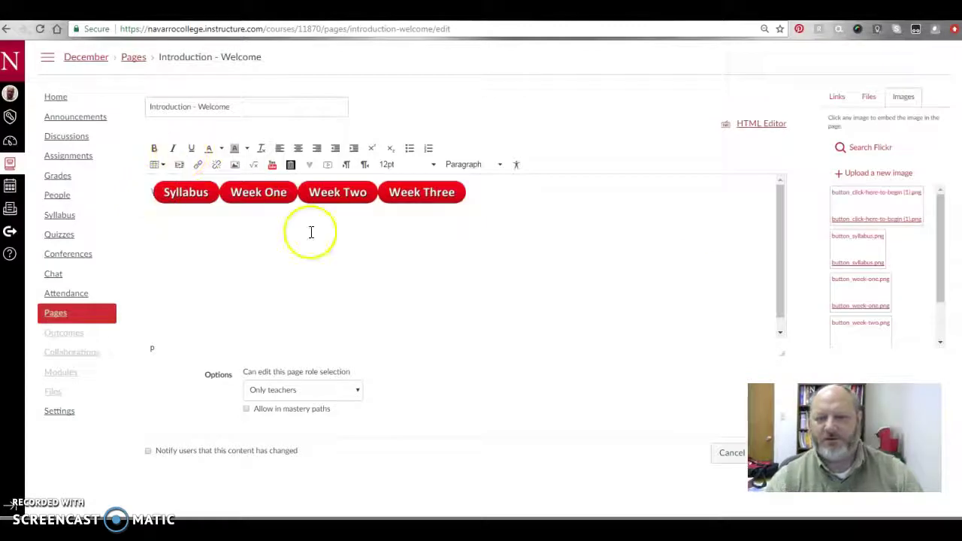
left_click(869, 174)
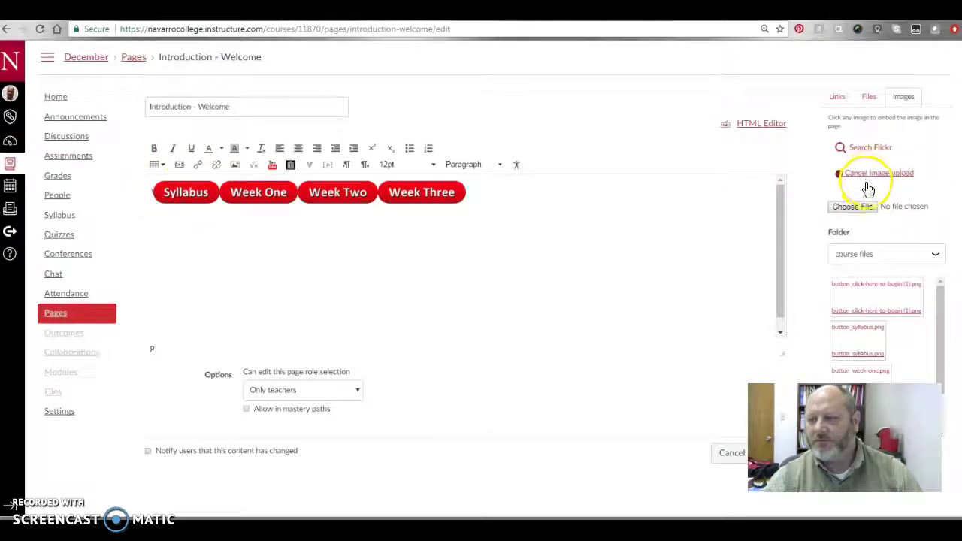
left_click(853, 204)
left_click(252, 140)
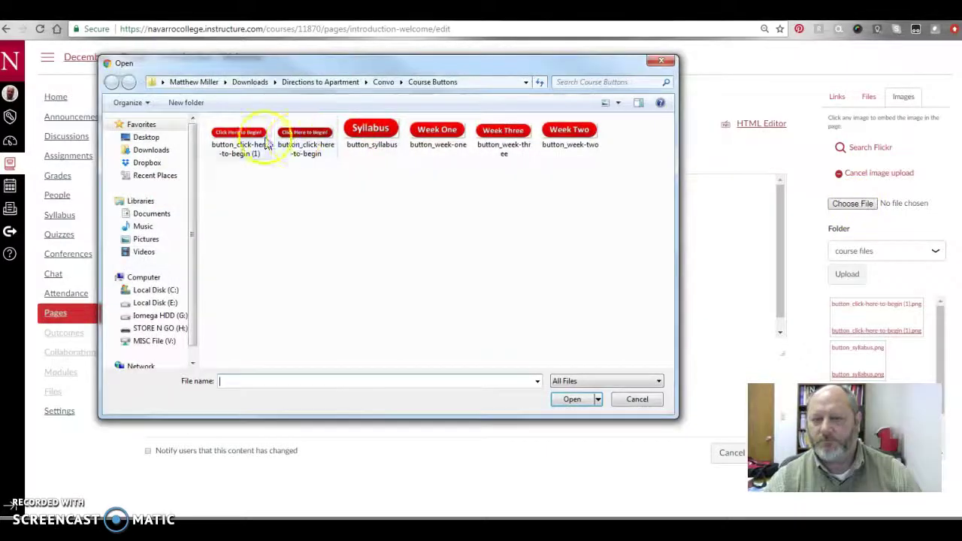
left_click(572, 400)
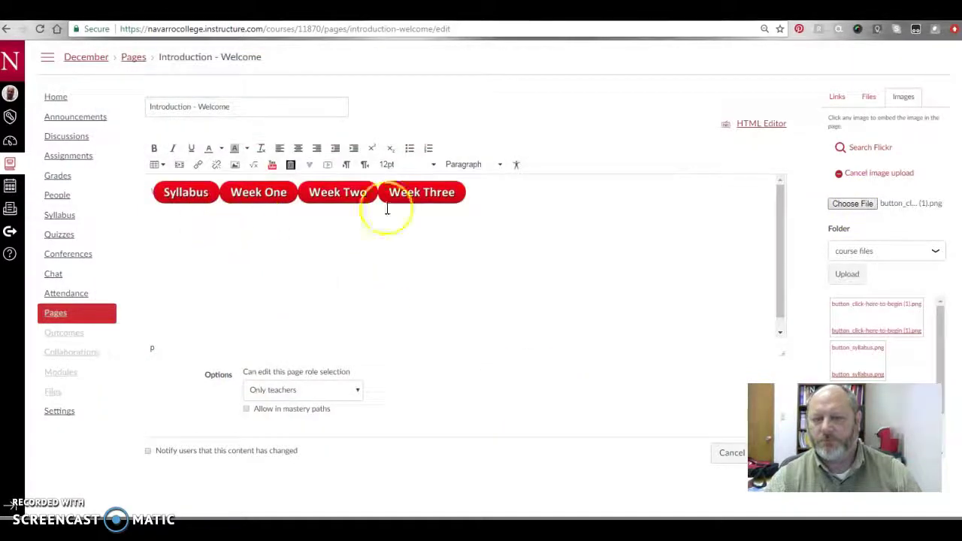
left_click(846, 275)
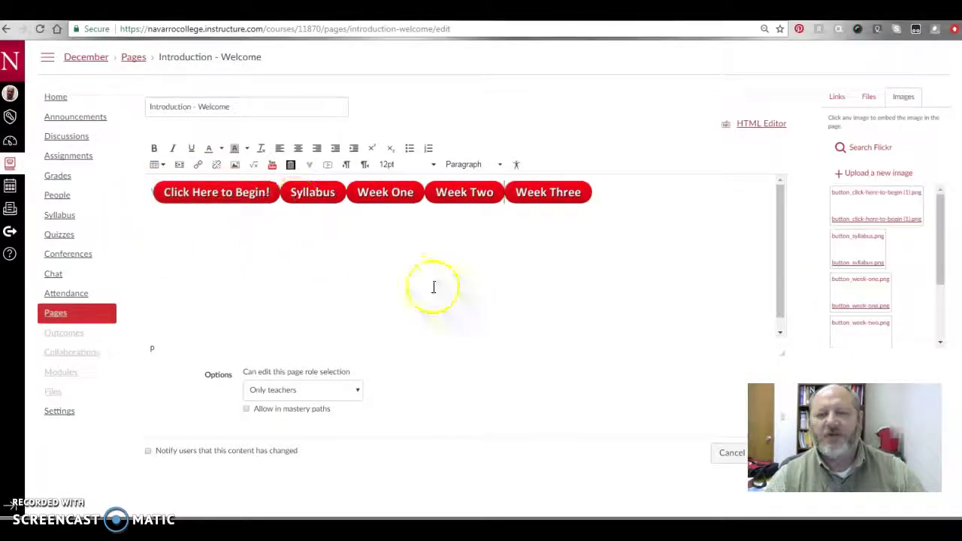
key("Delete")
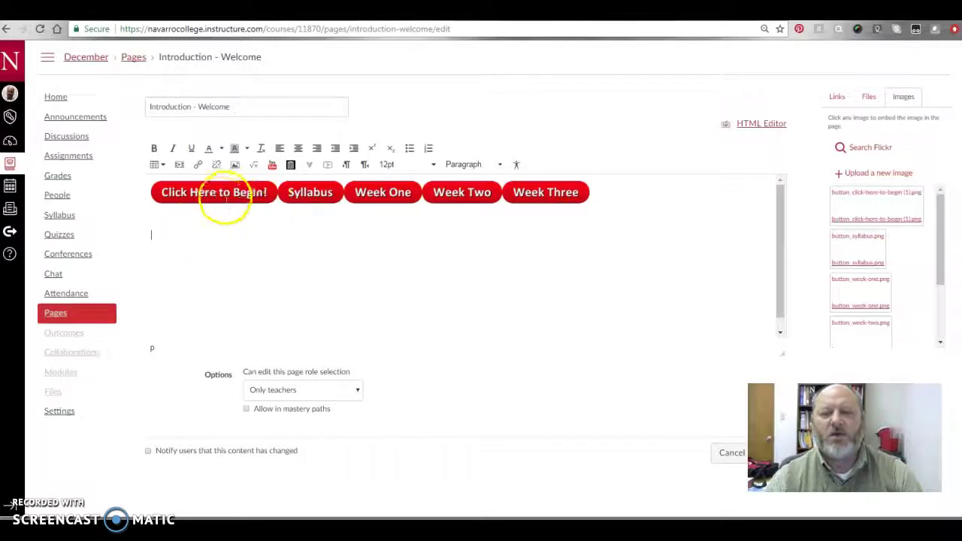
Step: Insert a 3-column by 5-row table below the buttons and widen it across the editor
left_click(163, 166)
mouse_move(161, 183)
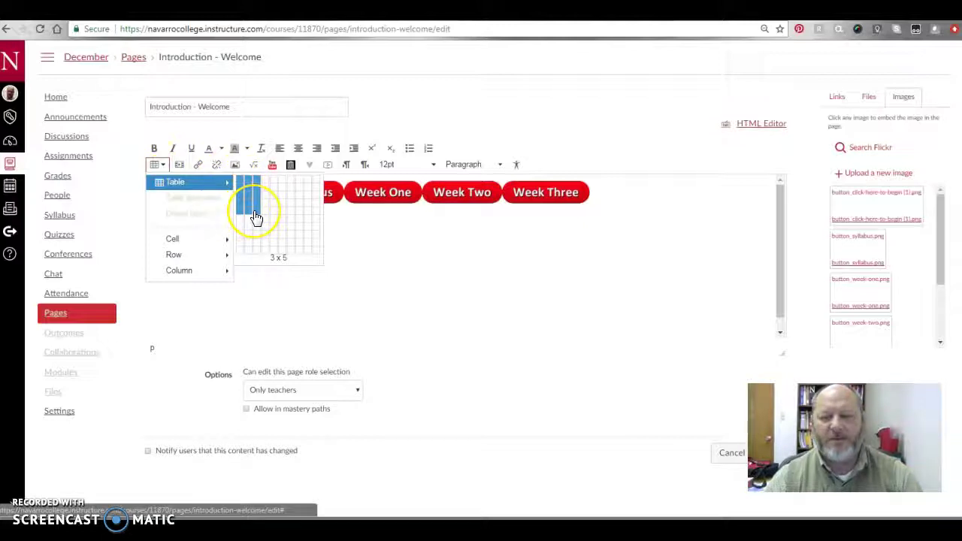
left_click(256, 217)
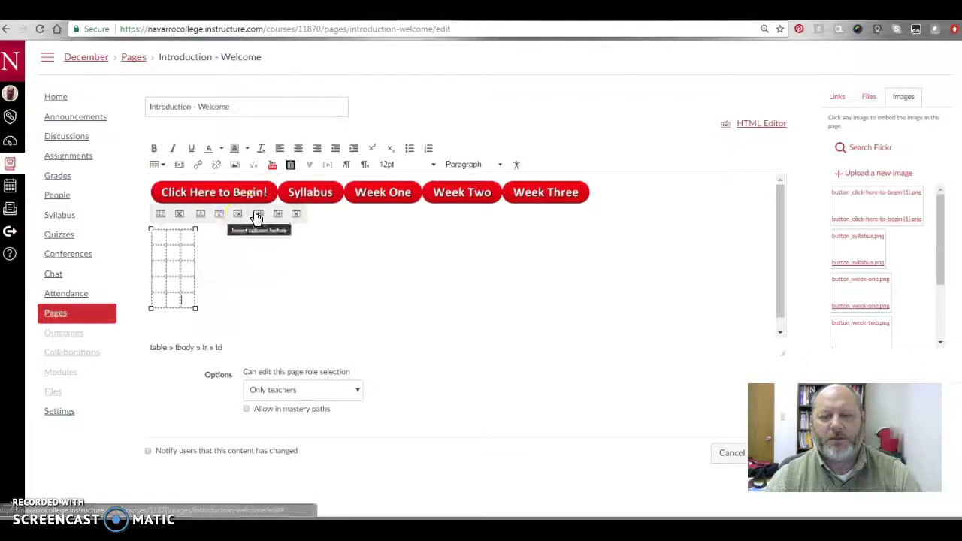
left_click_drag(194, 308, 795, 314)
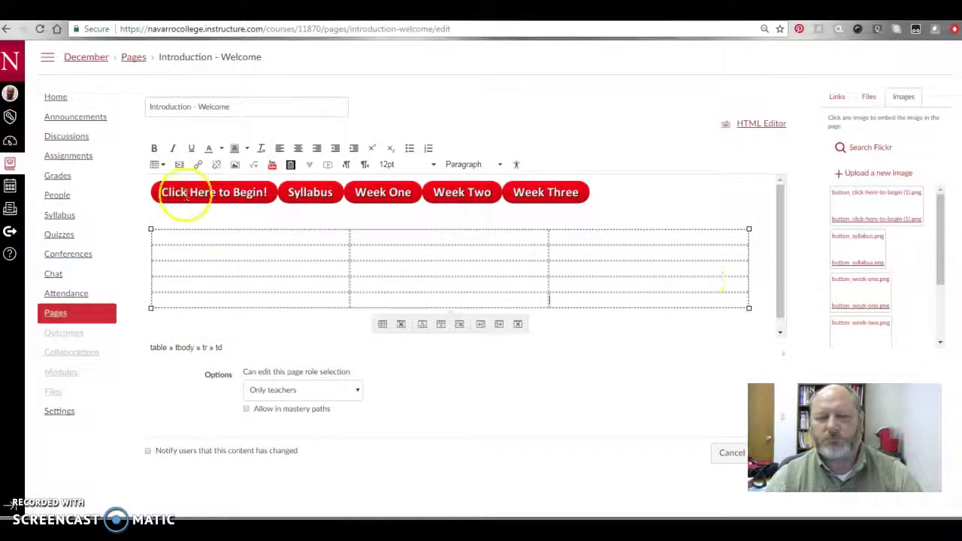
Step: Move Click Here to Begin!, Syllabus, Week One and Week Two into the first column's rows
left_click_drag(184, 192, 228, 242)
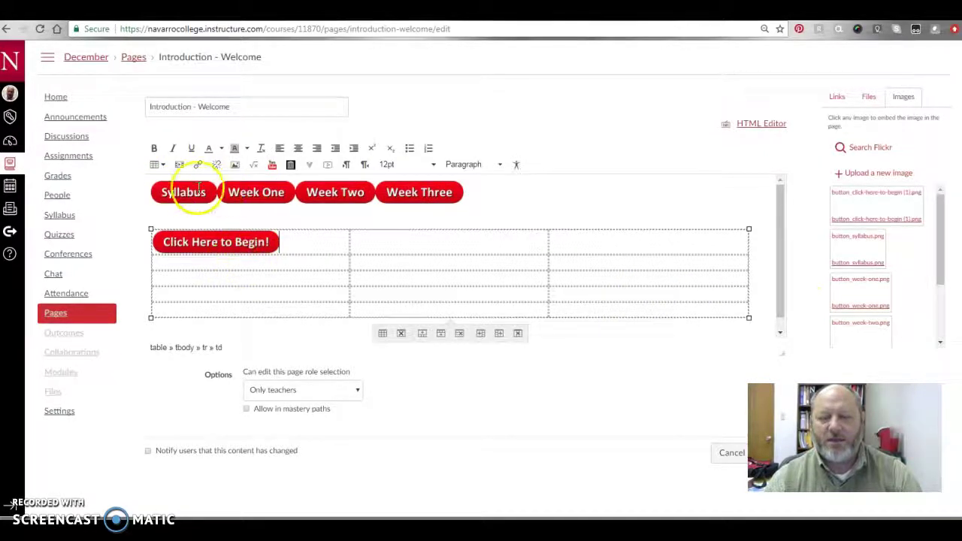
left_click_drag(197, 194, 210, 268)
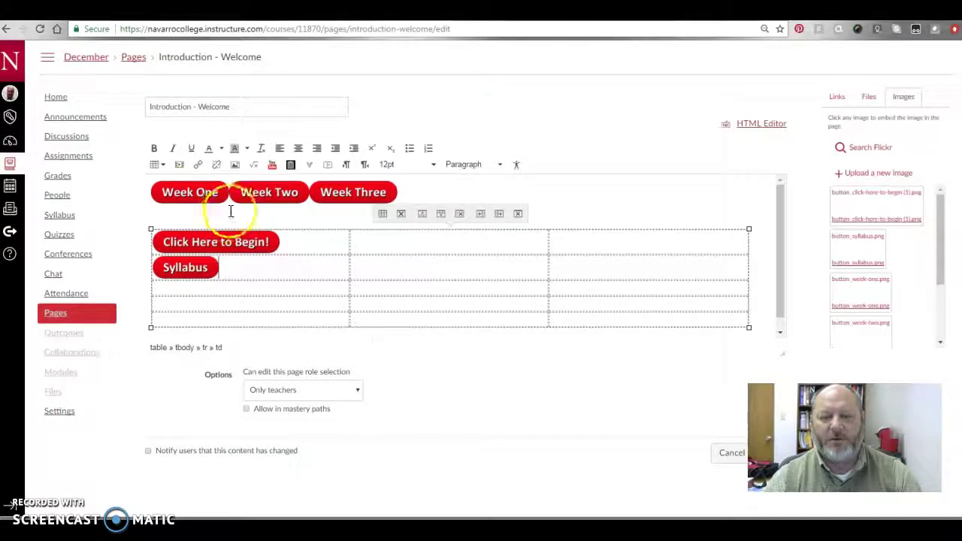
left_click_drag(203, 193, 216, 296)
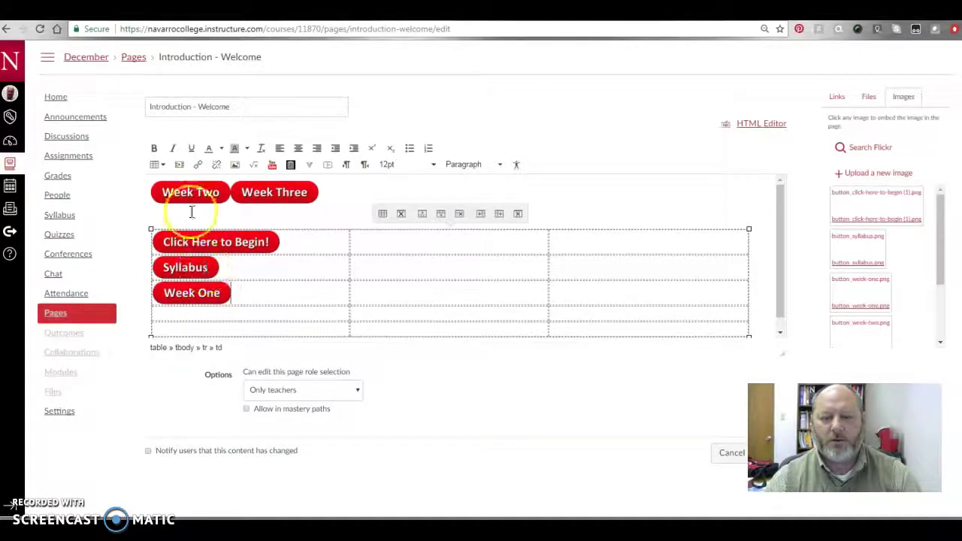
left_click_drag(192, 194, 199, 311)
Step: Place Week Three in the fifth row and enlarge the Syllabus button
left_click_drag(185, 187, 188, 215)
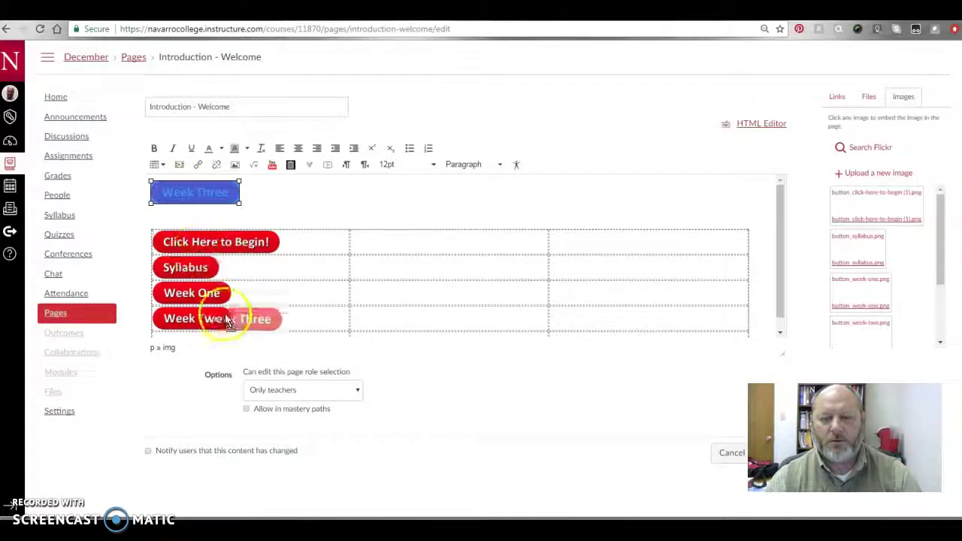
left_click_drag(228, 320, 208, 312)
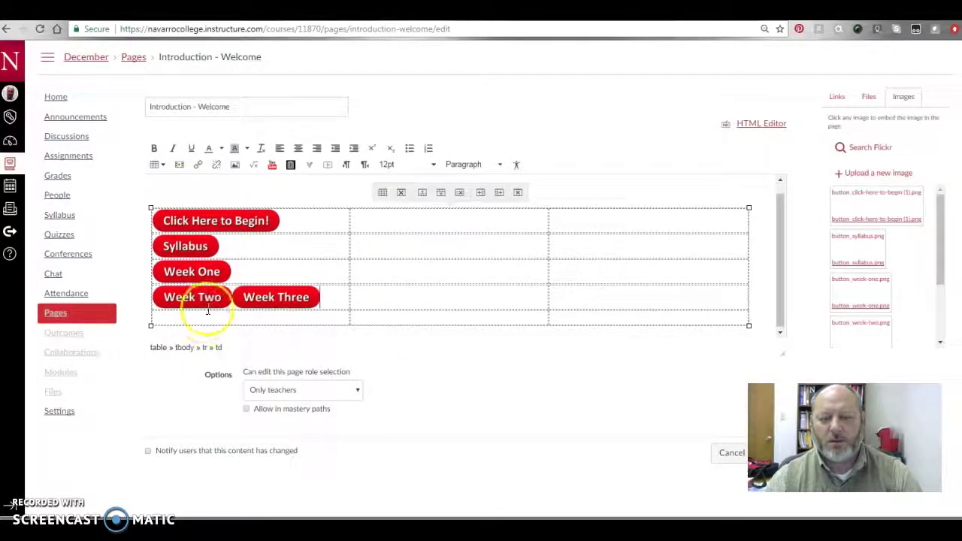
left_click_drag(303, 296, 272, 319)
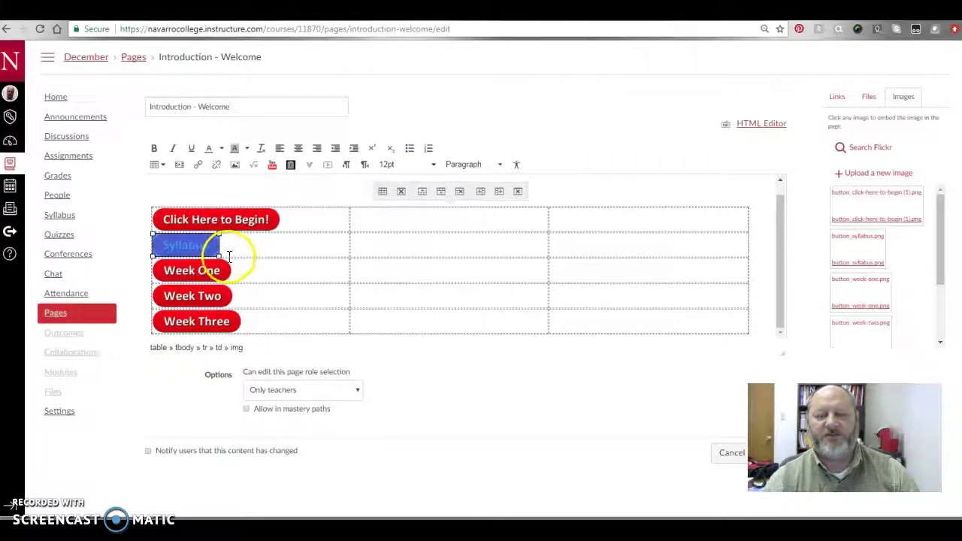
left_click_drag(217, 256, 228, 258)
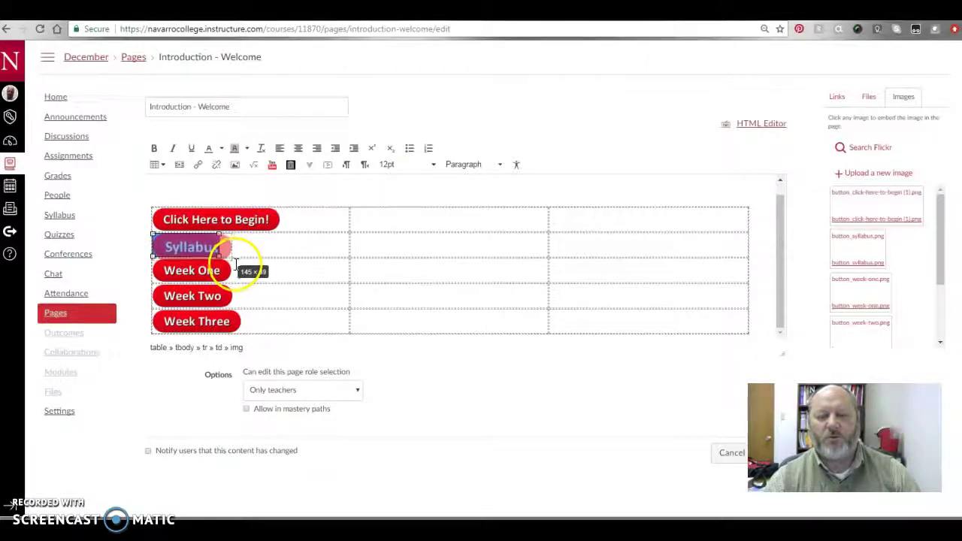
left_click_drag(235, 263, 235, 264)
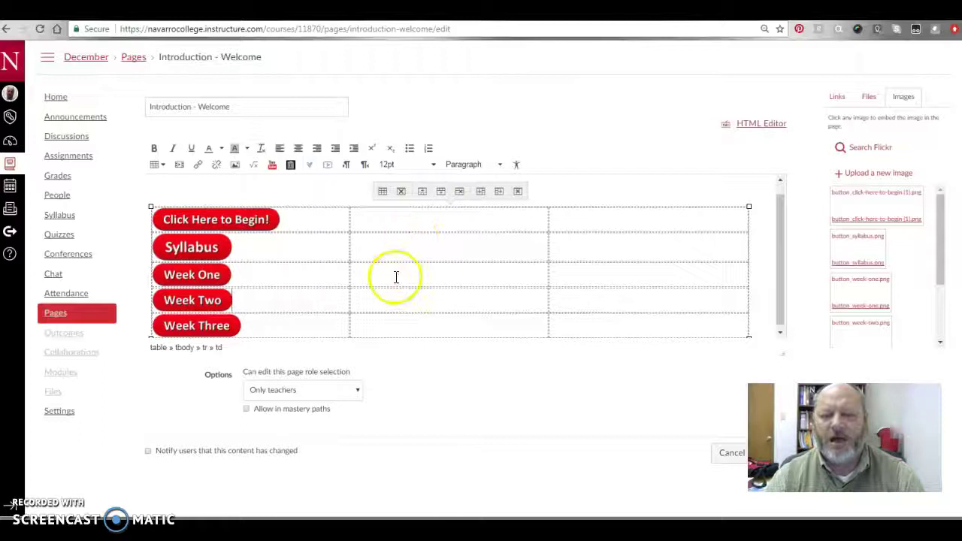
Step: Link the Syllabus button image to a course file from the sidebar's Files list
left_click(192, 225)
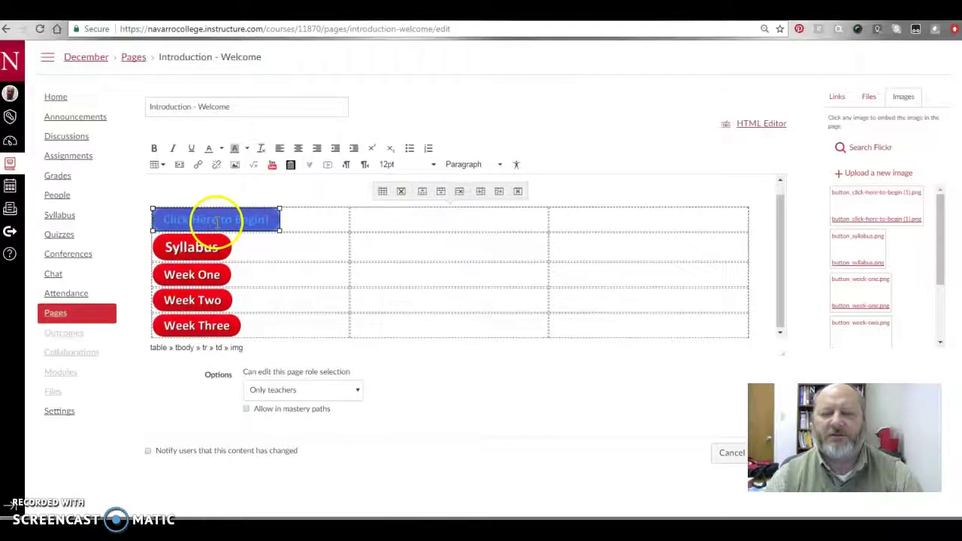
left_click(197, 246)
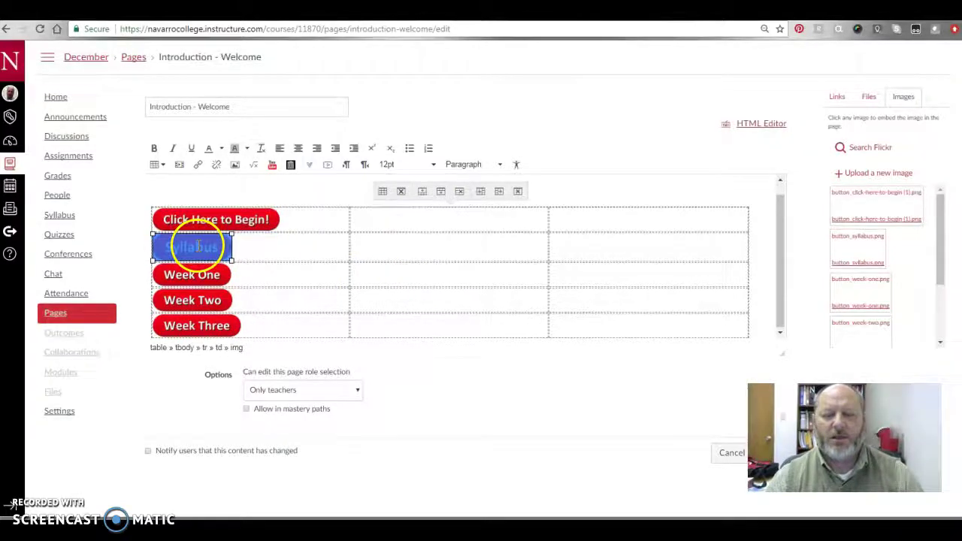
left_click_drag(194, 246, 214, 240)
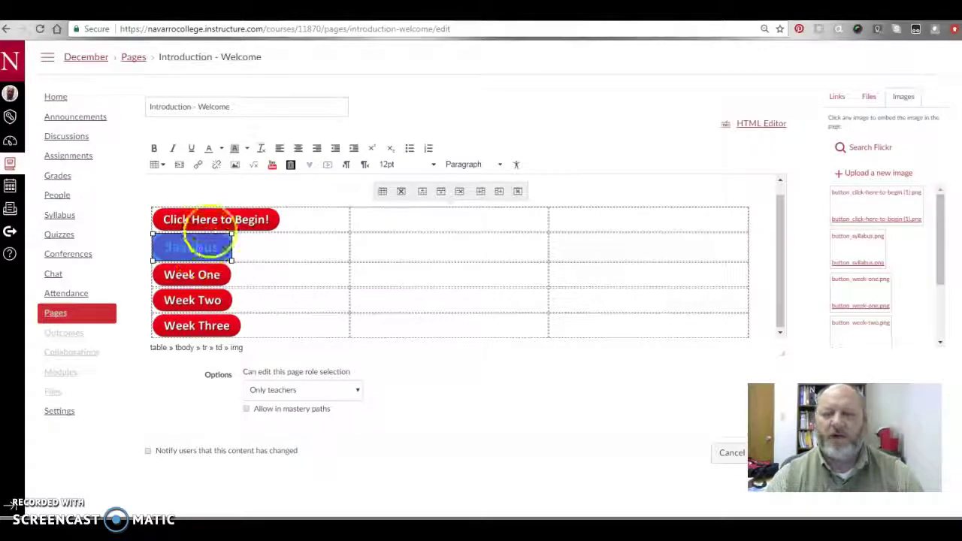
left_click(861, 174)
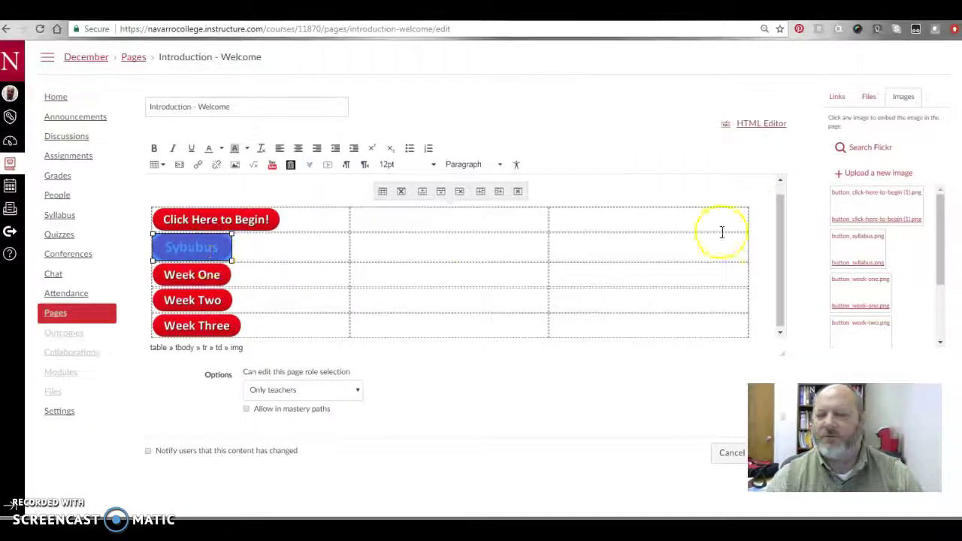
left_click(869, 99)
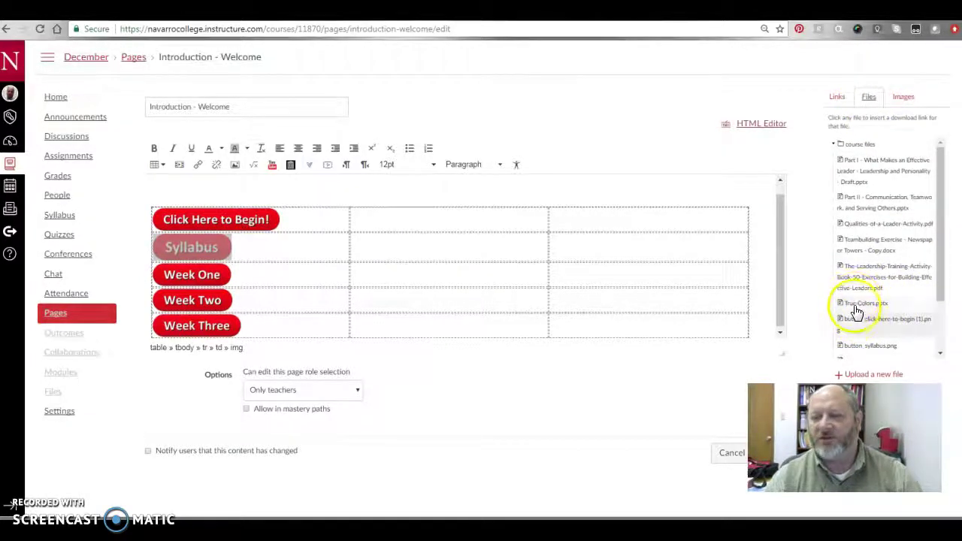
left_click(865, 224)
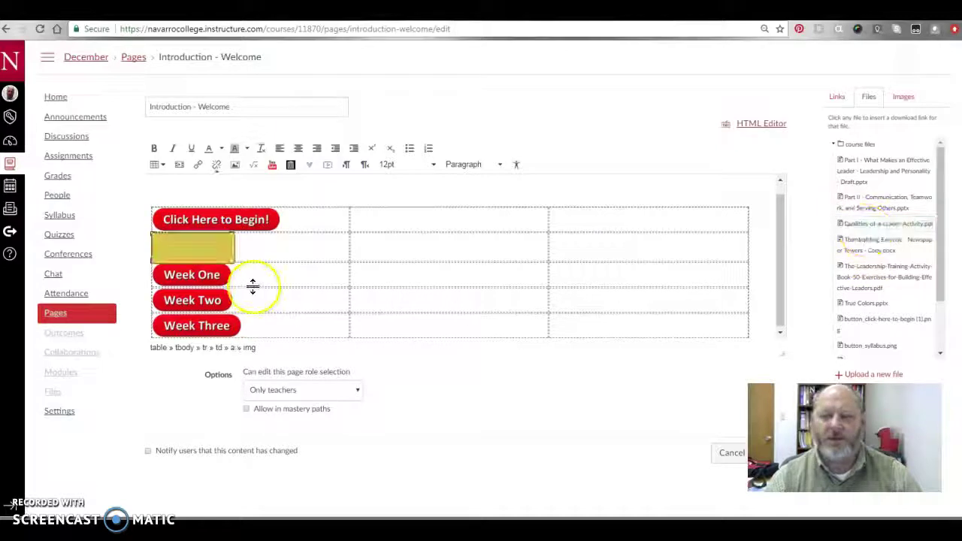
left_click(265, 254)
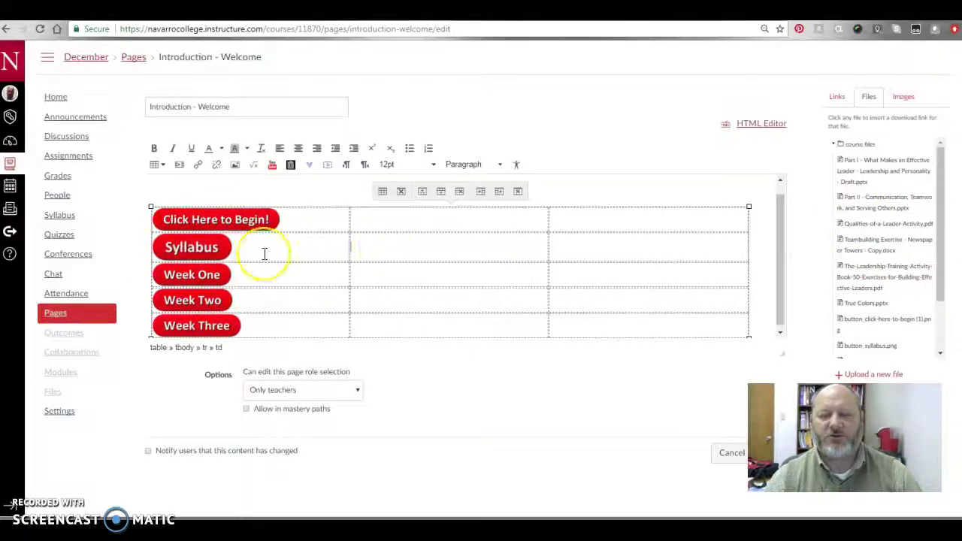
Step: Select the Week One button and bring up the course pages available for linking
left_click(197, 276)
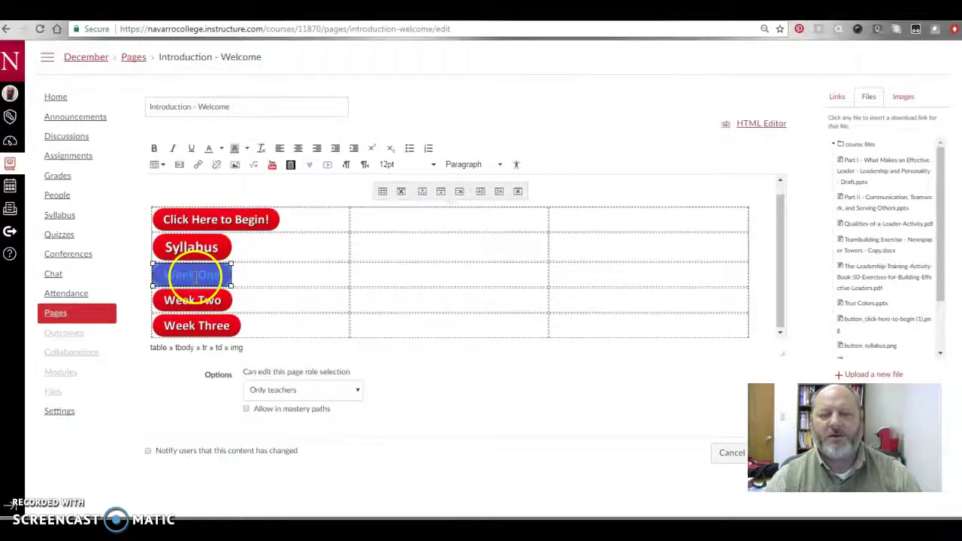
left_click_drag(942, 224, 852, 135)
left_click(836, 98)
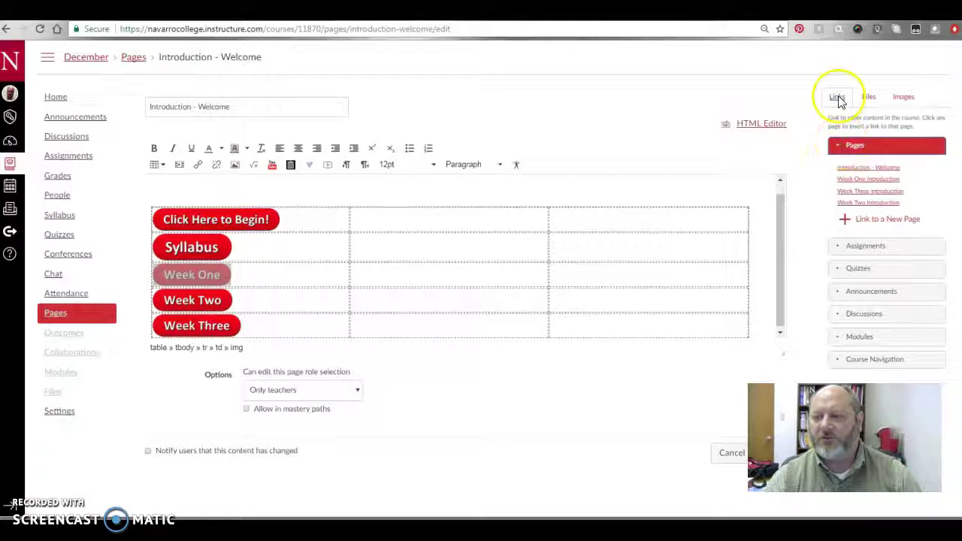
Step: Link the Week One, Two and Three buttons to their Week Introduction pages
left_click(858, 187)
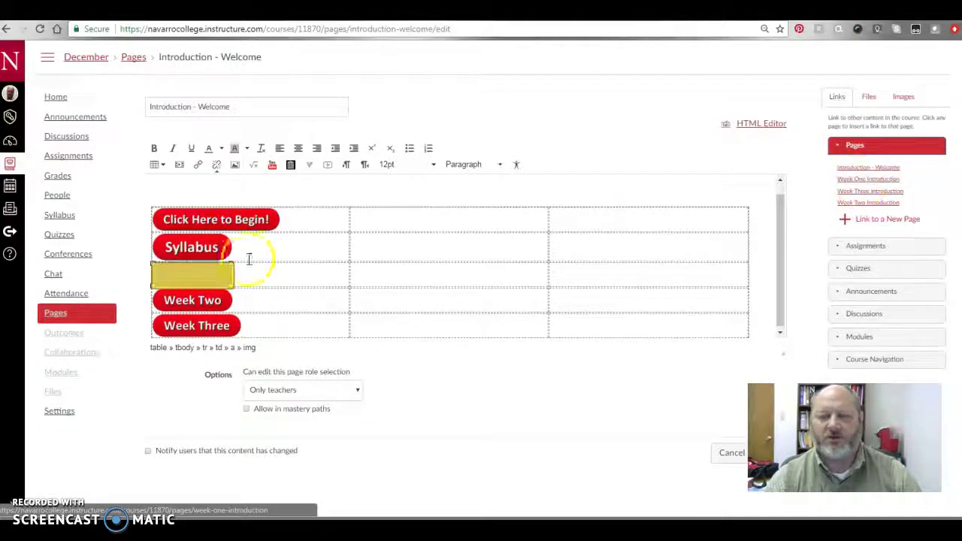
left_click(193, 299)
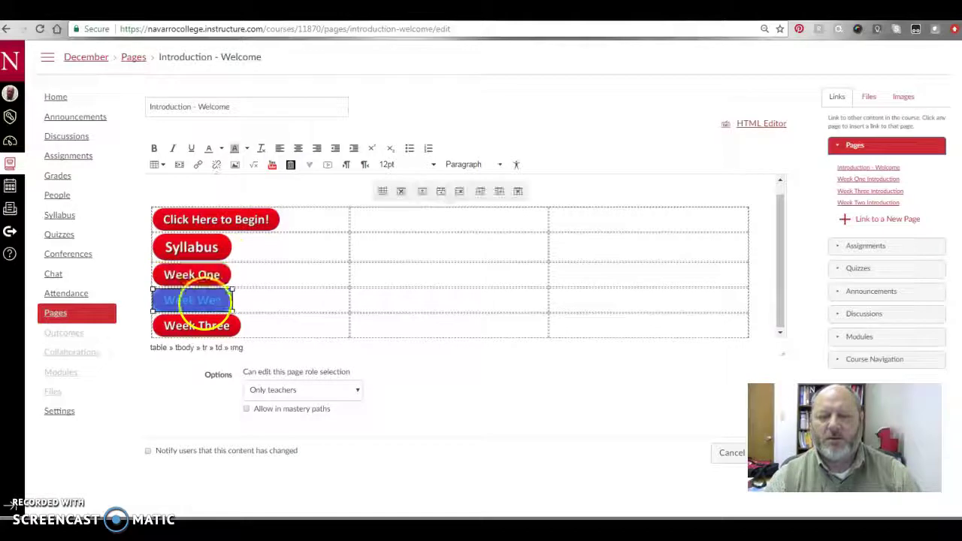
left_click(853, 205)
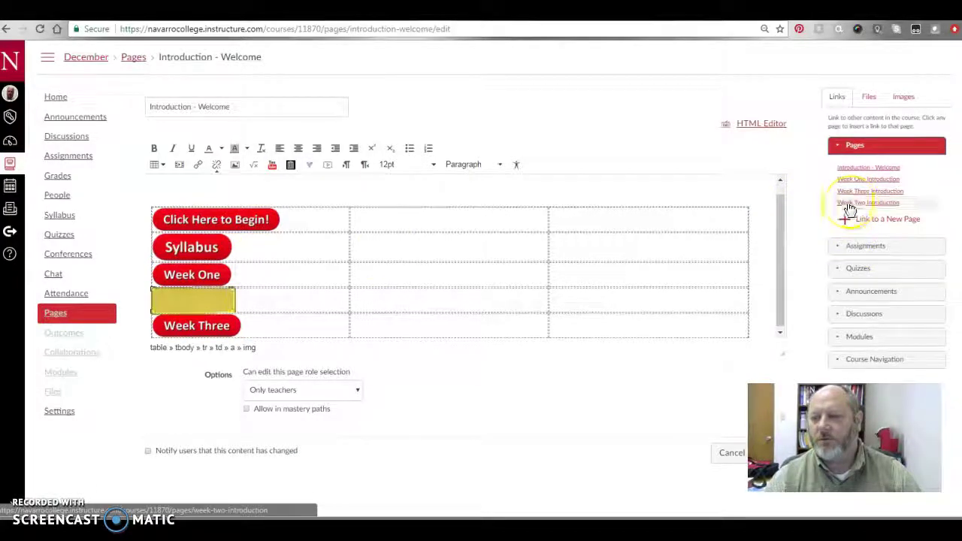
left_click(195, 326)
left_click(857, 191)
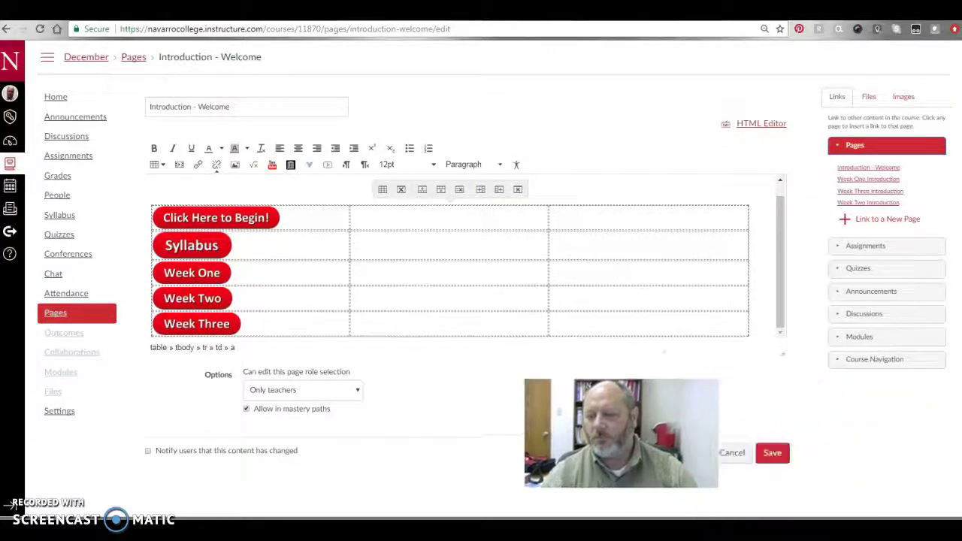
Step: Save the Introduction - Welcome page and test that Week One opens Week One Introduction
left_click(776, 454)
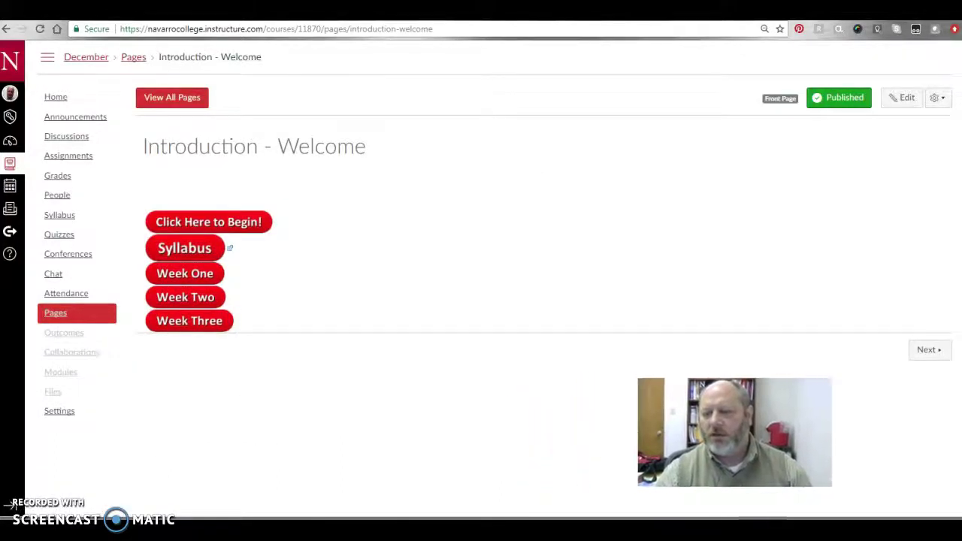
left_click(183, 276)
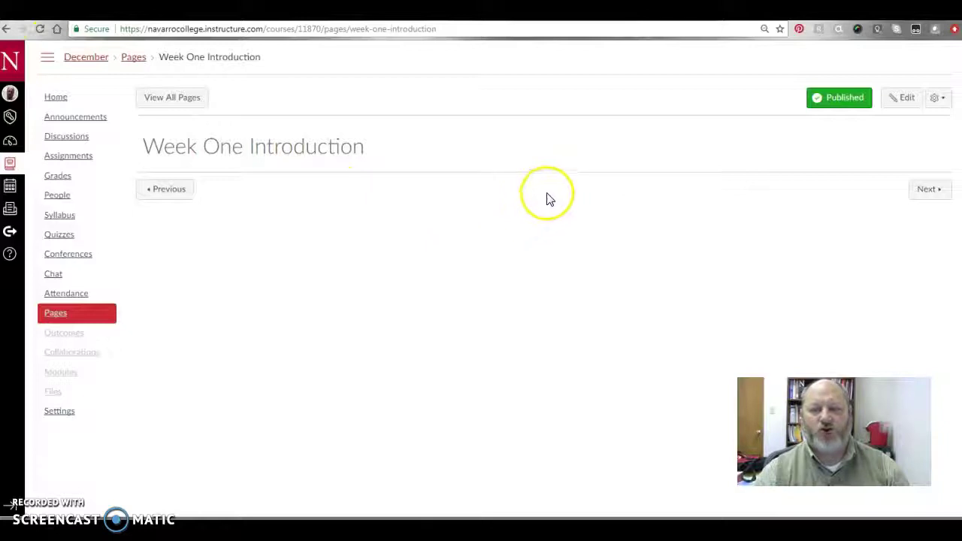
Step: Open the course Home page showing the December One course
left_click(56, 99)
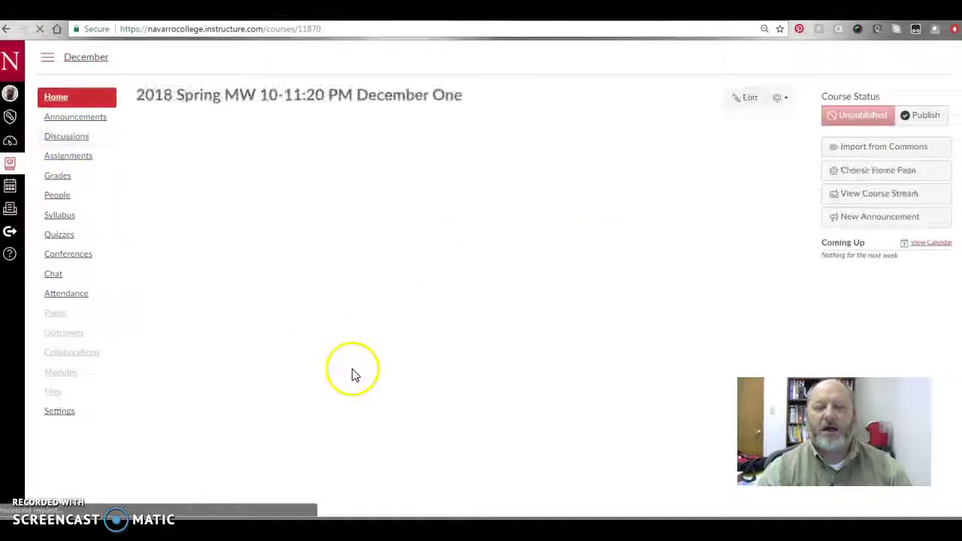